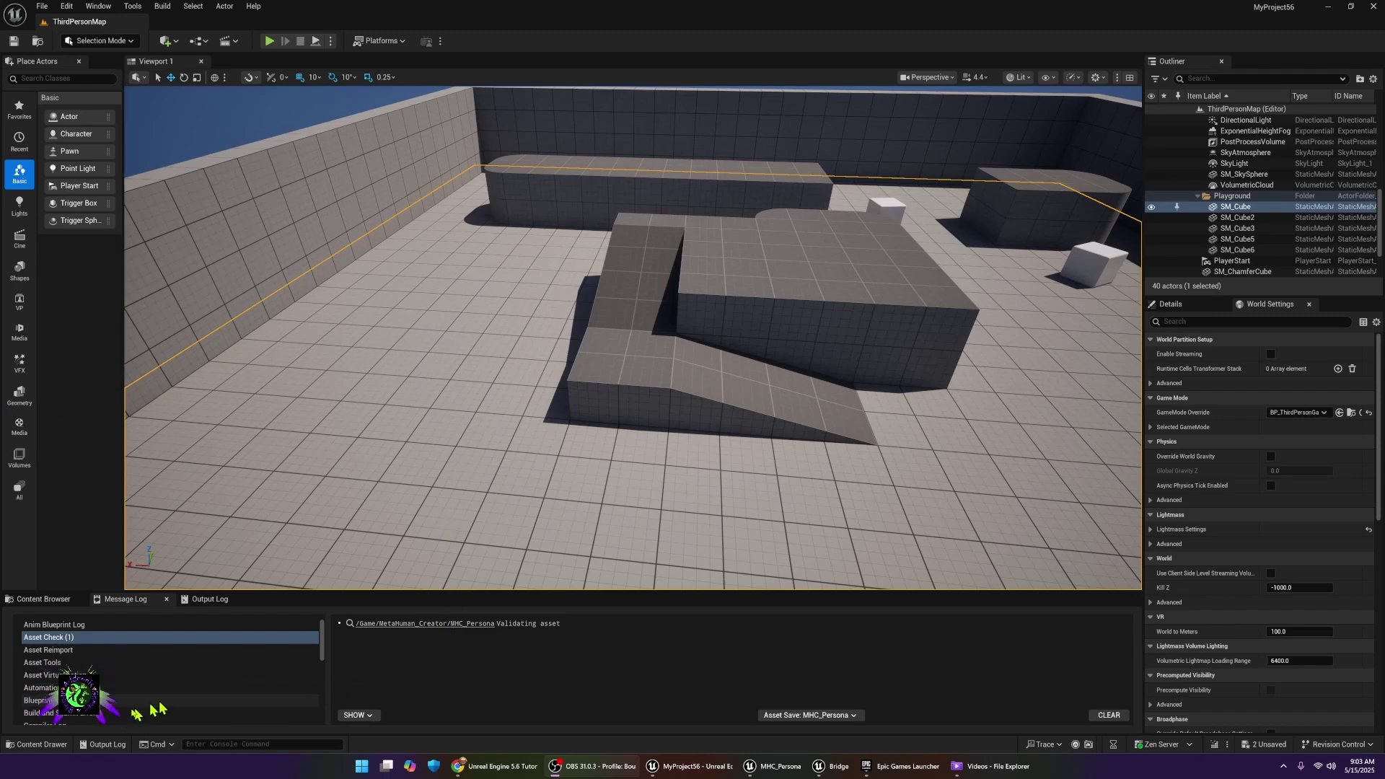
- Open the Content Drawer on the MetaHuman_Creator folder to show its three MetaHuman assets
{"action": "left_click", "coordinate": [57, 751]}
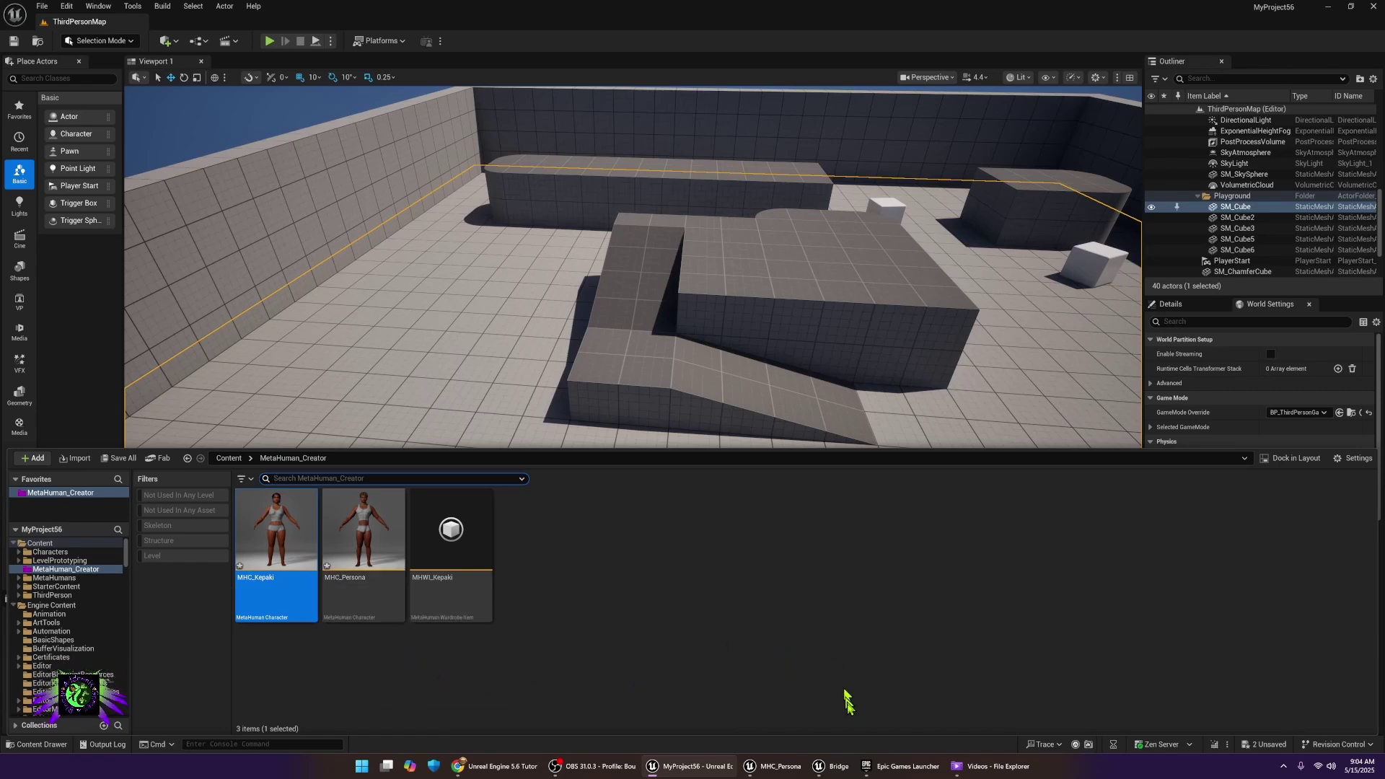
{"action": "left_click", "coordinate": [887, 766]}
{"action": "left_click", "coordinate": [913, 146]}
{"action": "left_click", "coordinate": [899, 163]}
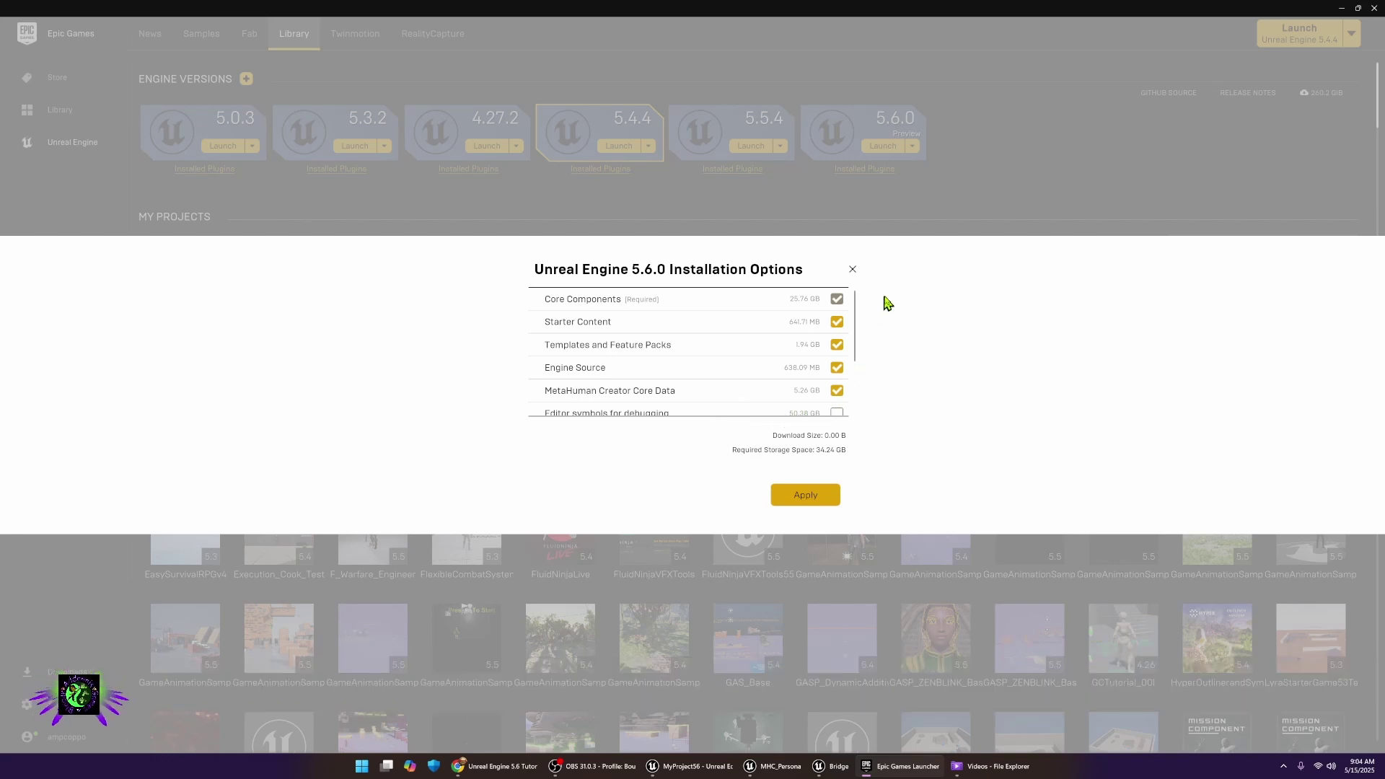
{"action": "left_click", "coordinate": [852, 270]}
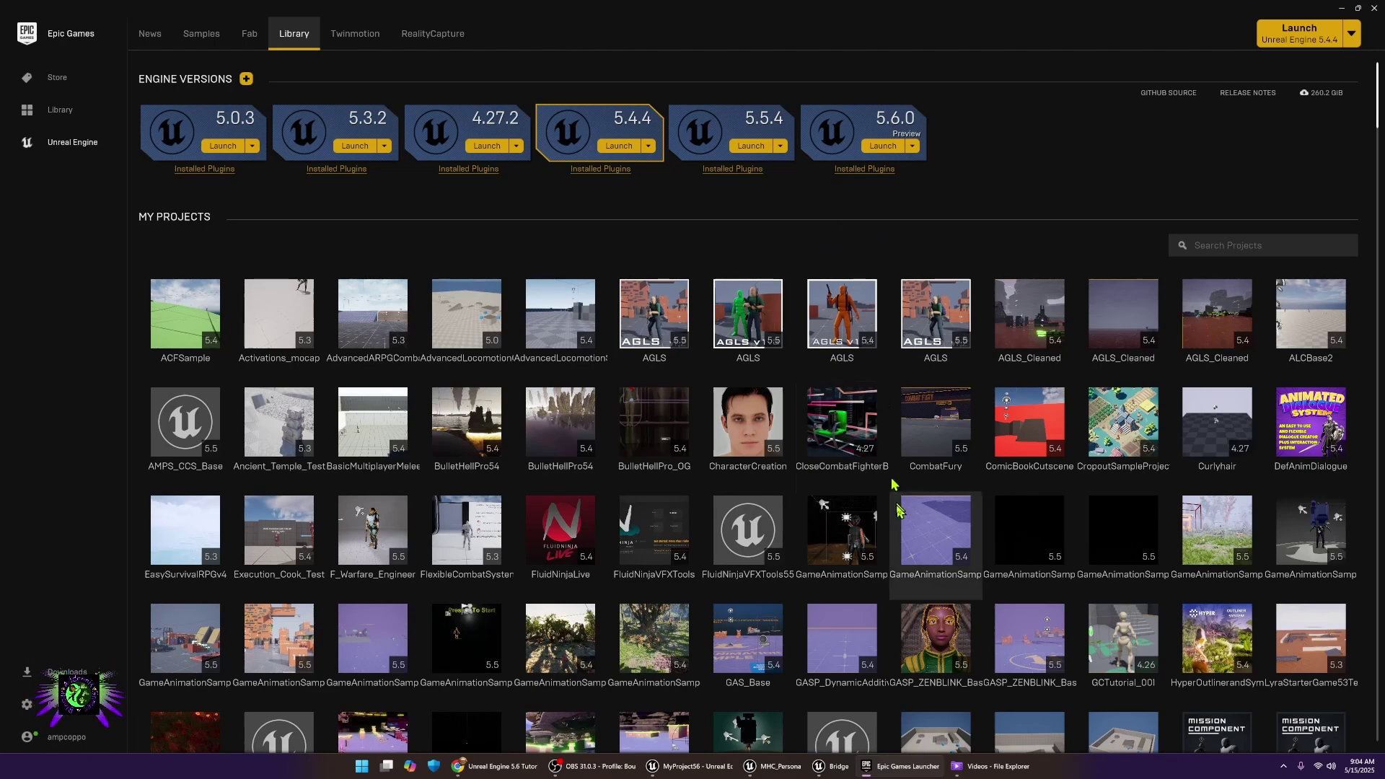
{"action": "left_click", "coordinate": [714, 766]}
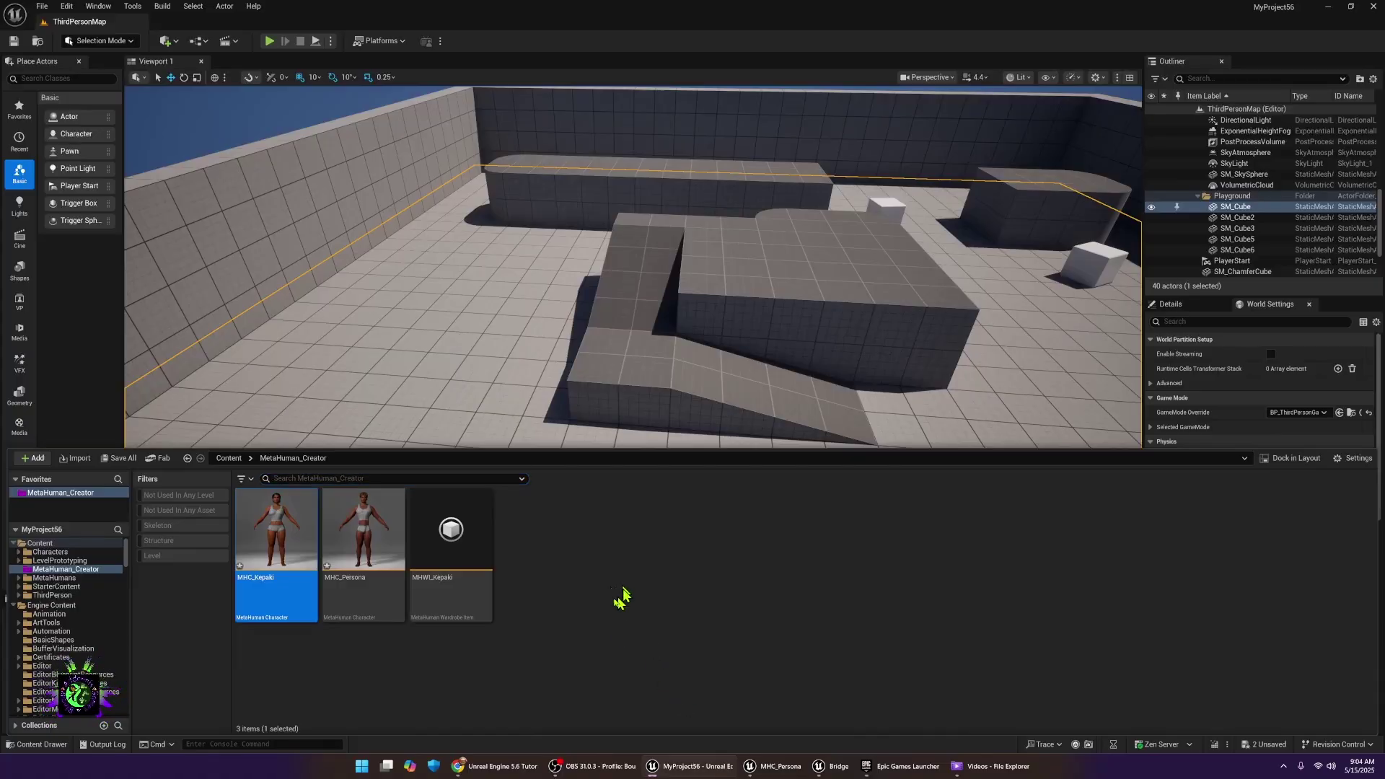
{"action": "left_click", "coordinate": [67, 7]}
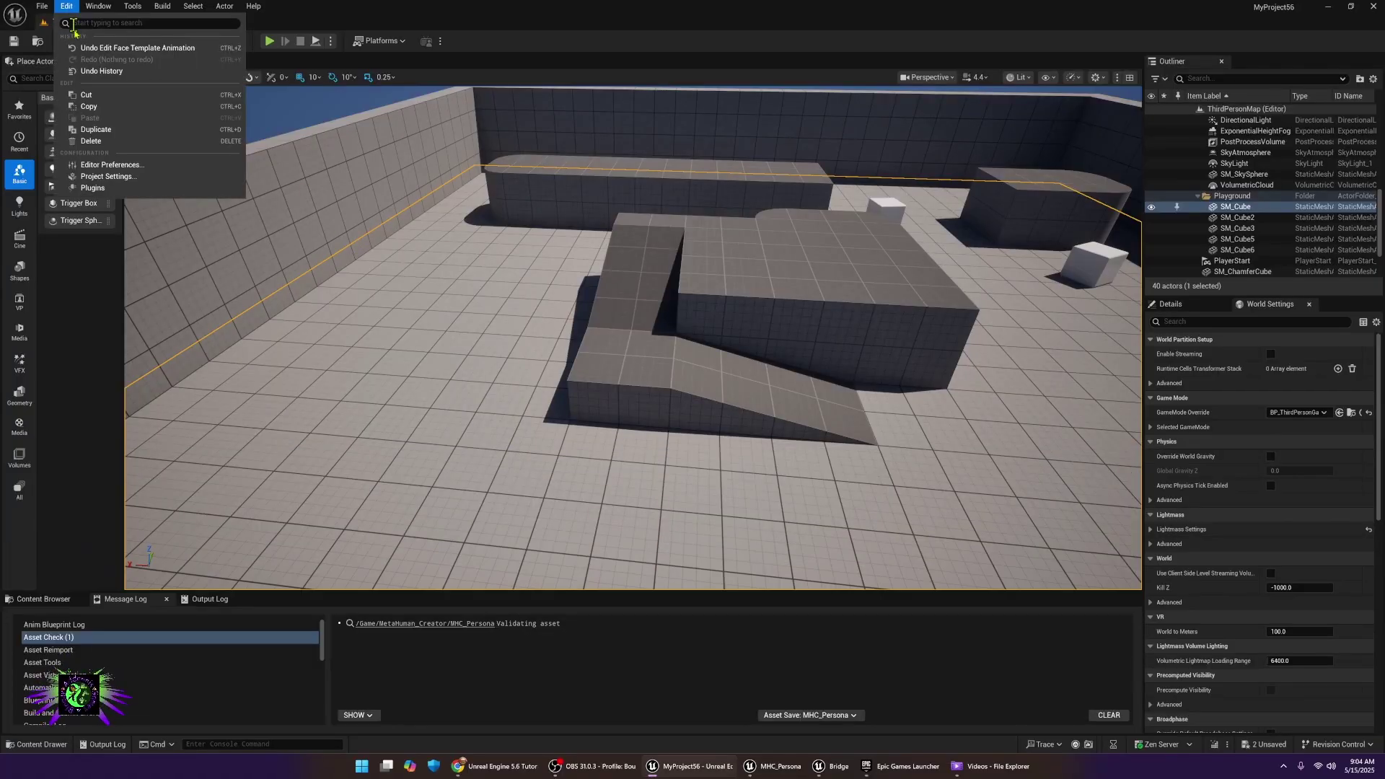
{"action": "left_click", "coordinate": [94, 188]}
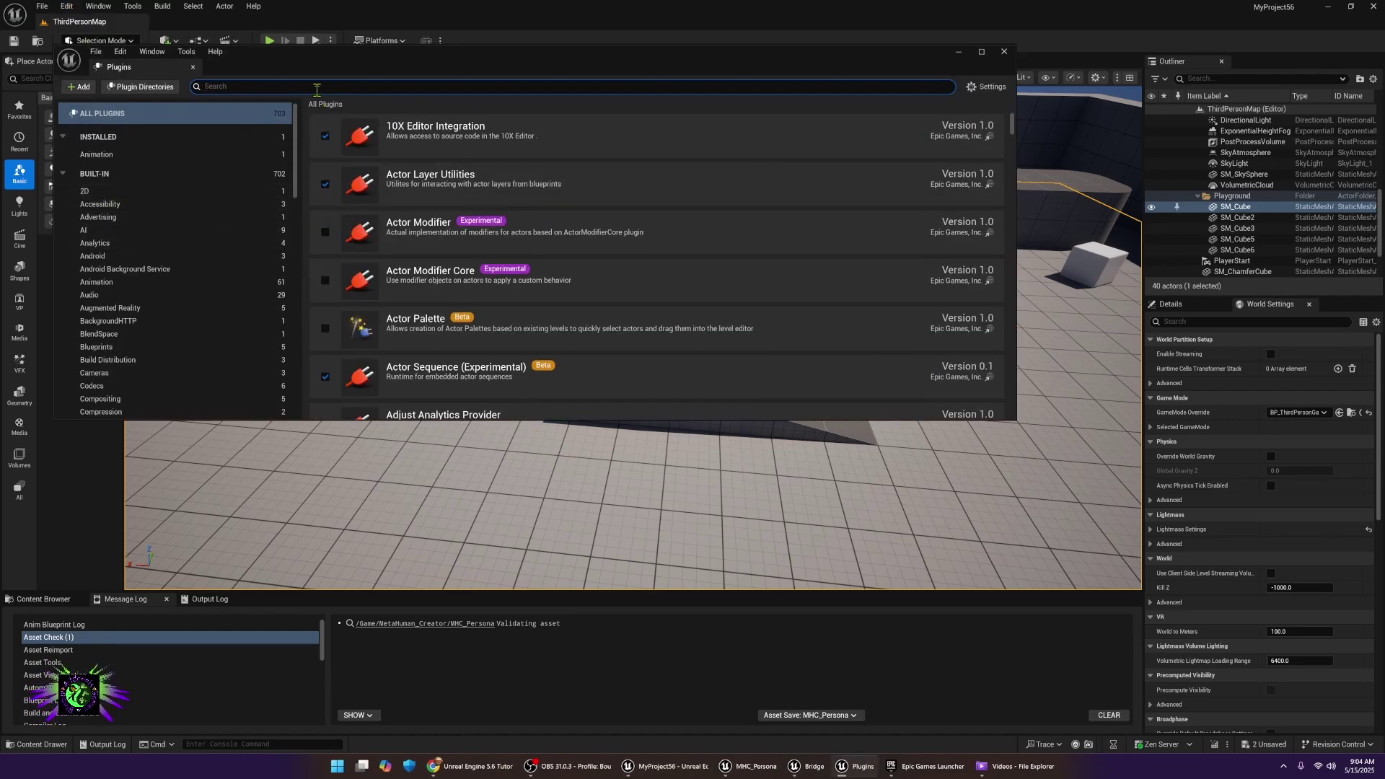
{"action": "type", "text": "meta"}
{"action": "scroll", "coordinate": [464, 247], "scroll_direction": "down", "scroll_amount": 2}
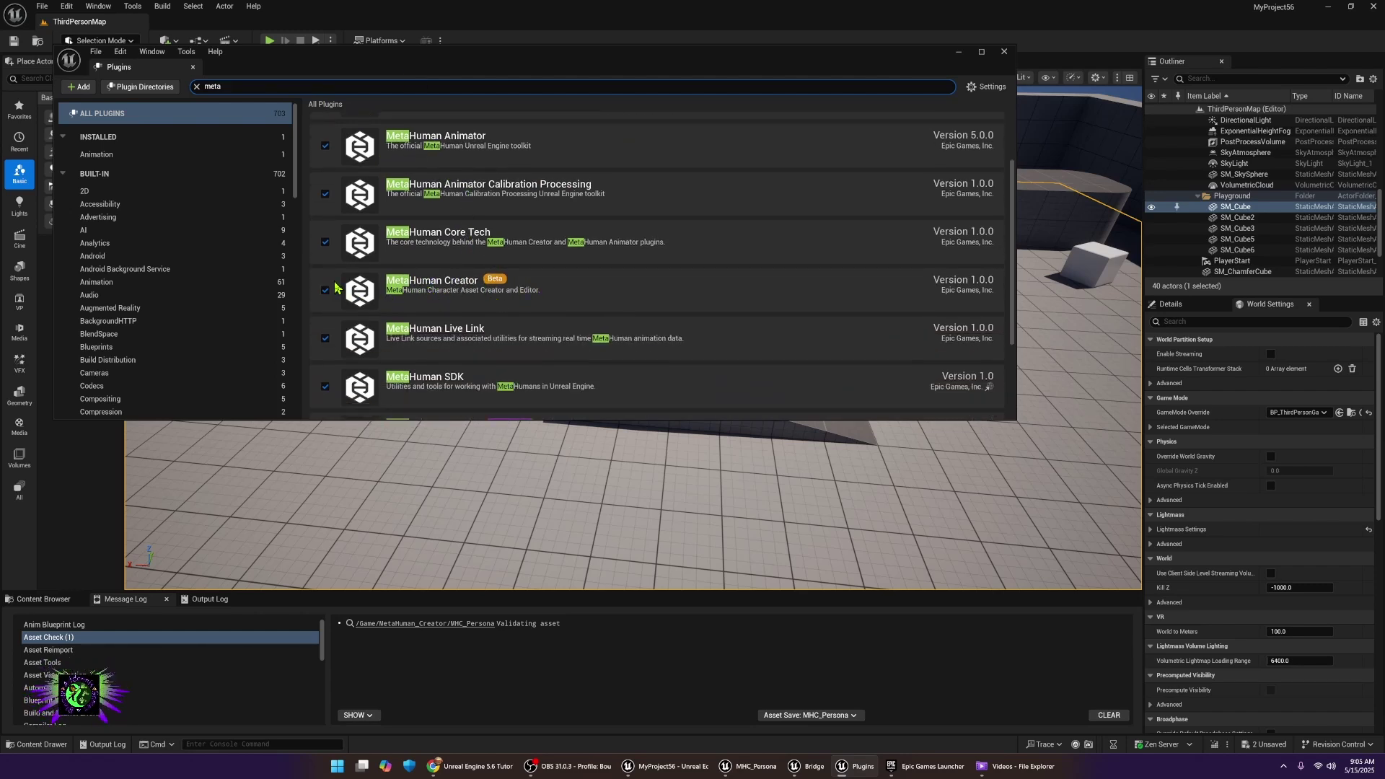
{"action": "left_click", "coordinate": [1005, 52]}
{"action": "left_click", "coordinate": [38, 745]}
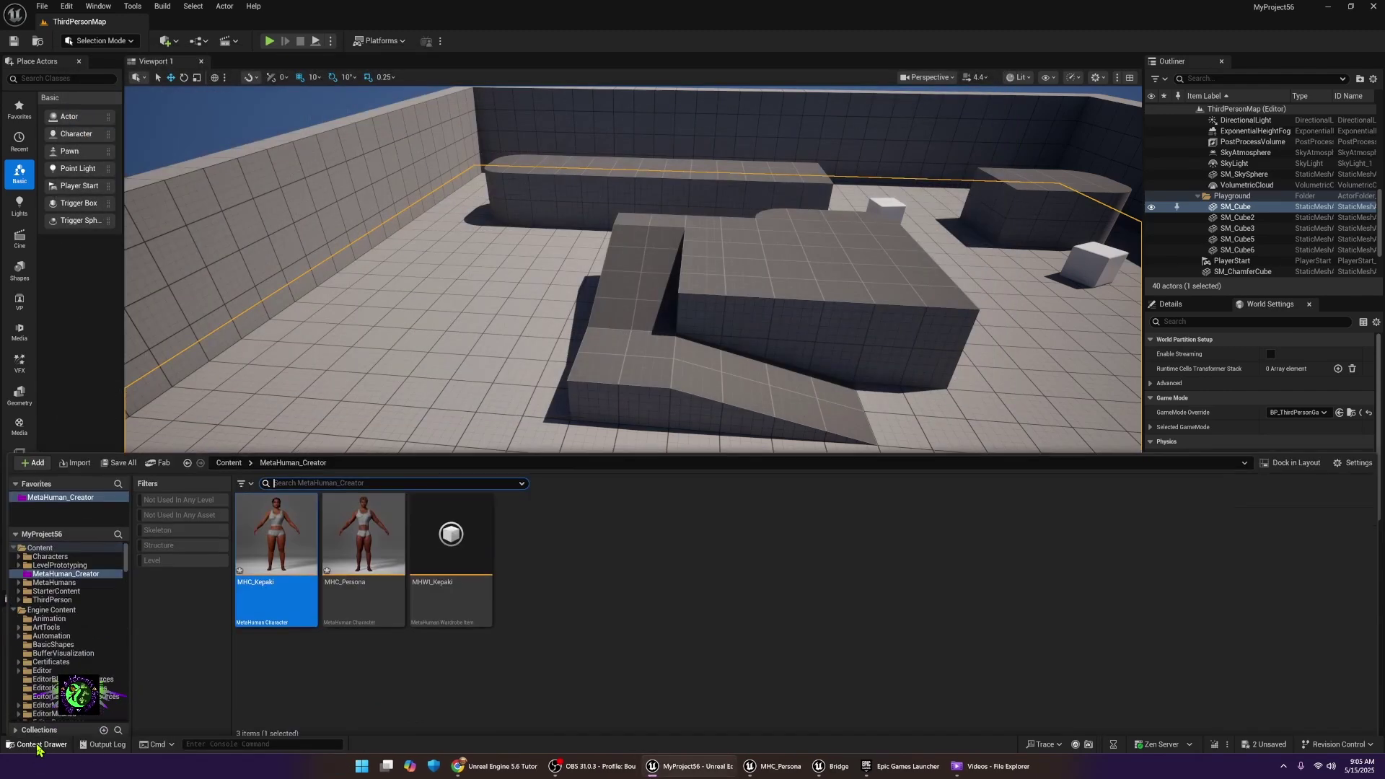
- Browse the MetaHuman > Advanced creation options in the right-click menu, dismiss it, then reopen it
{"action": "right_click", "coordinate": [575, 566]}
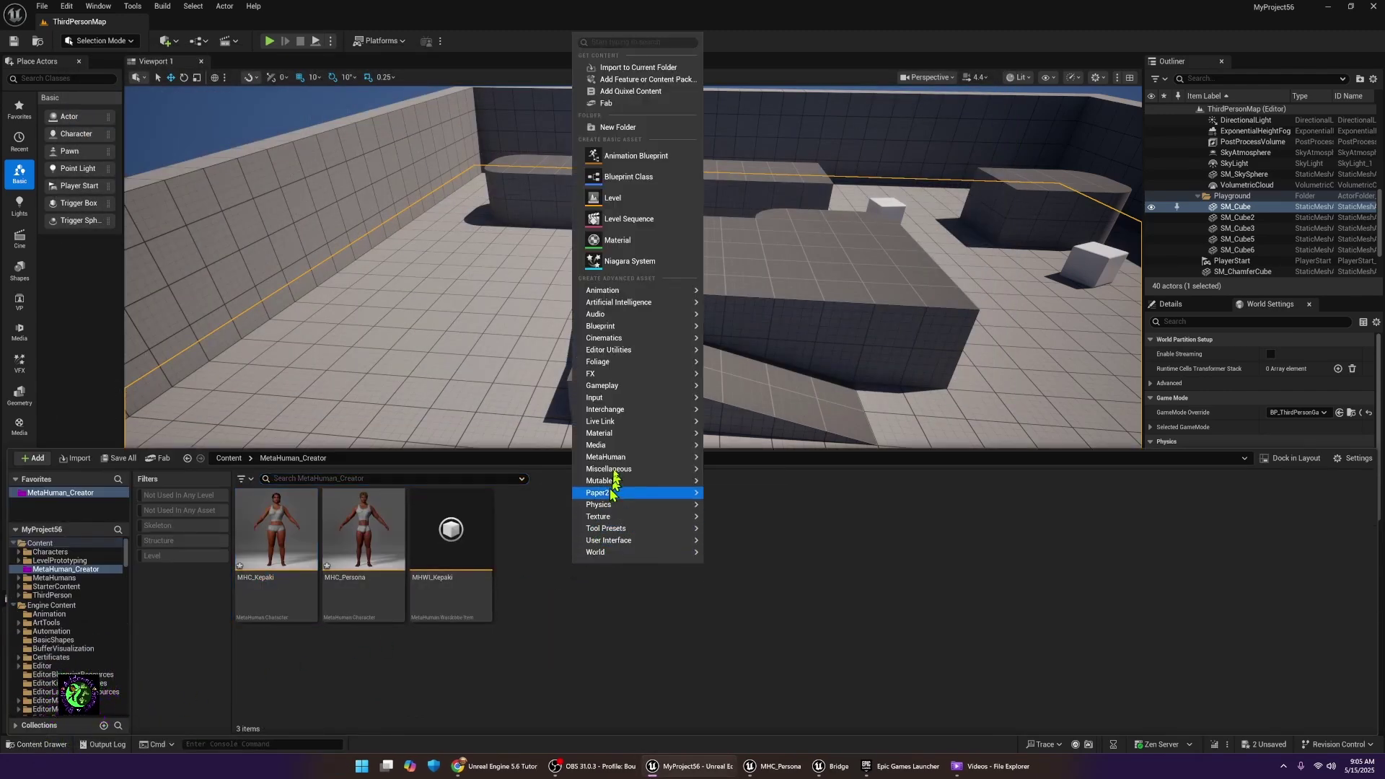
{"action": "mouse_move", "coordinate": [642, 459]}
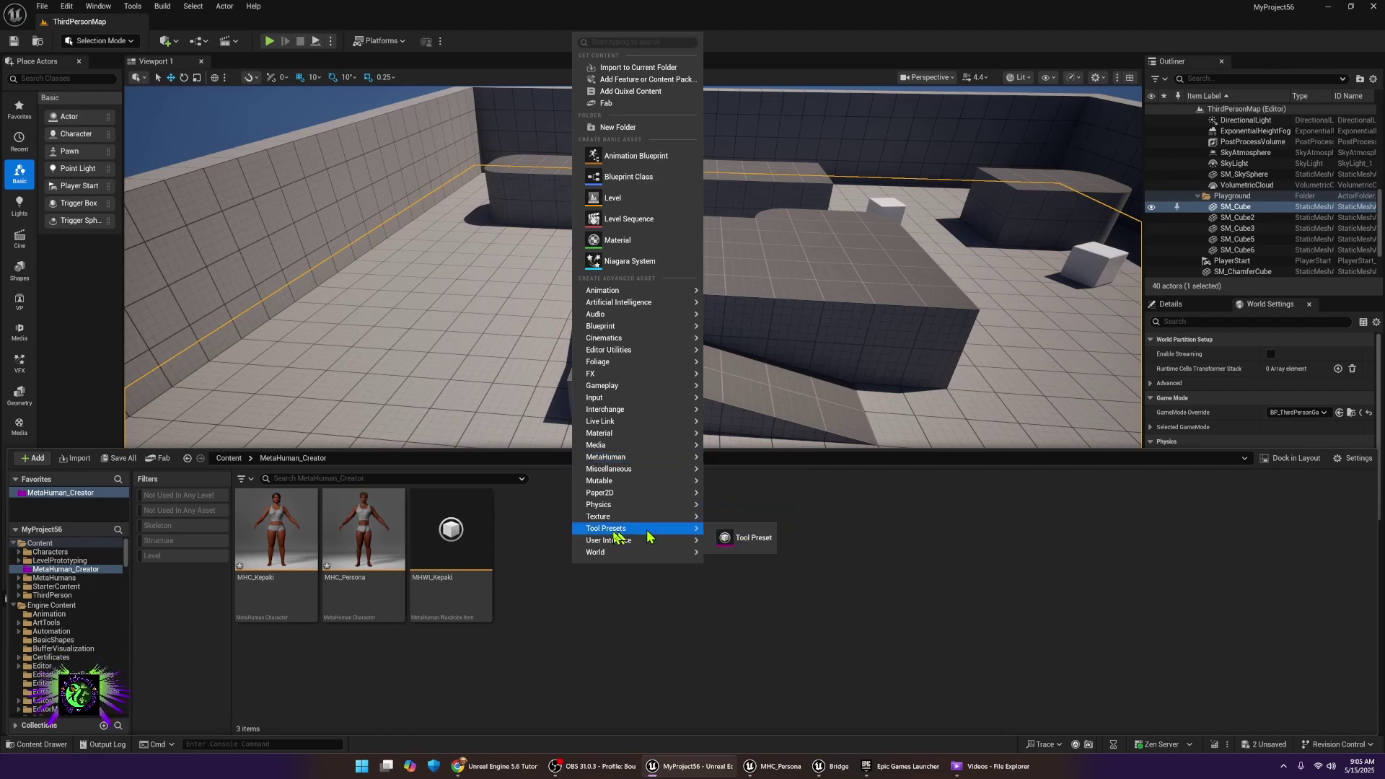
{"action": "mouse_move", "coordinate": [633, 518]}
{"action": "mouse_move", "coordinate": [634, 481]}
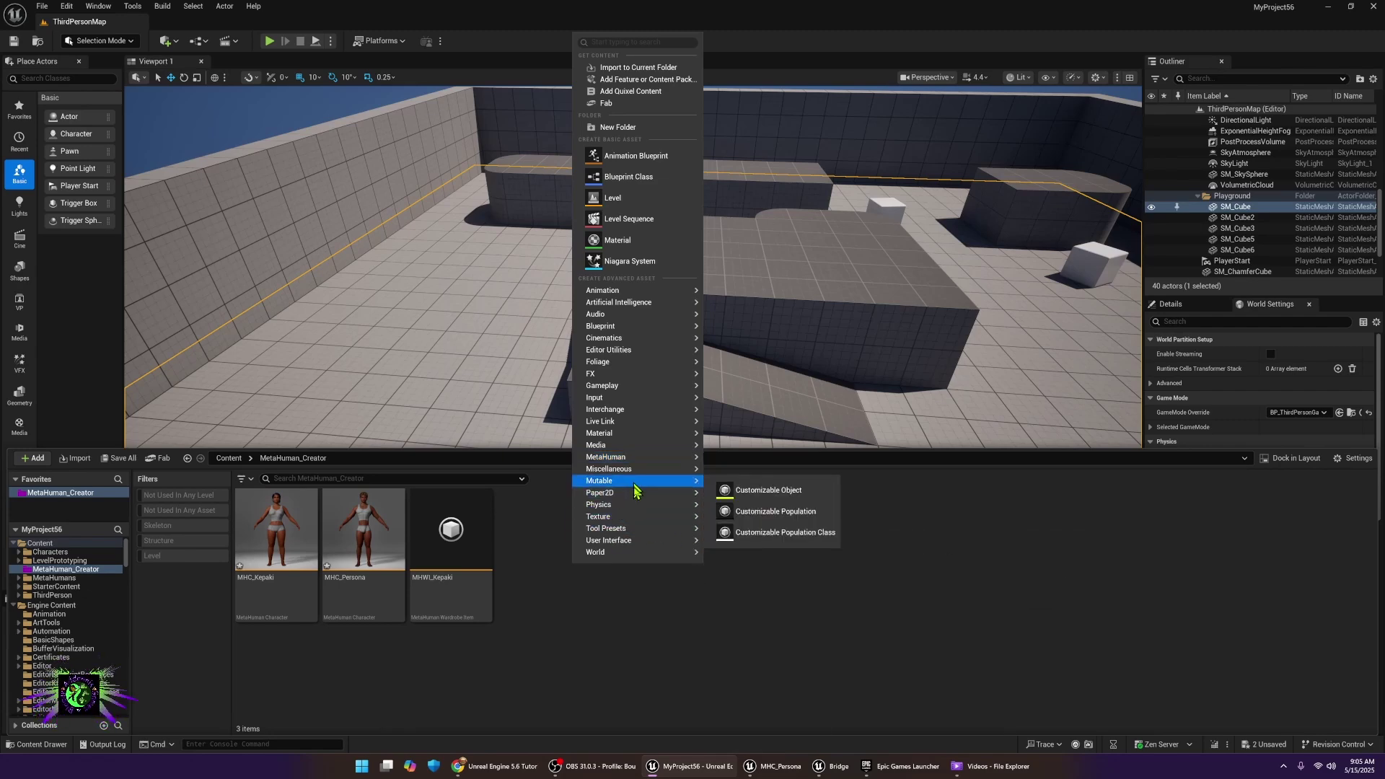
{"action": "mouse_move", "coordinate": [683, 462]}
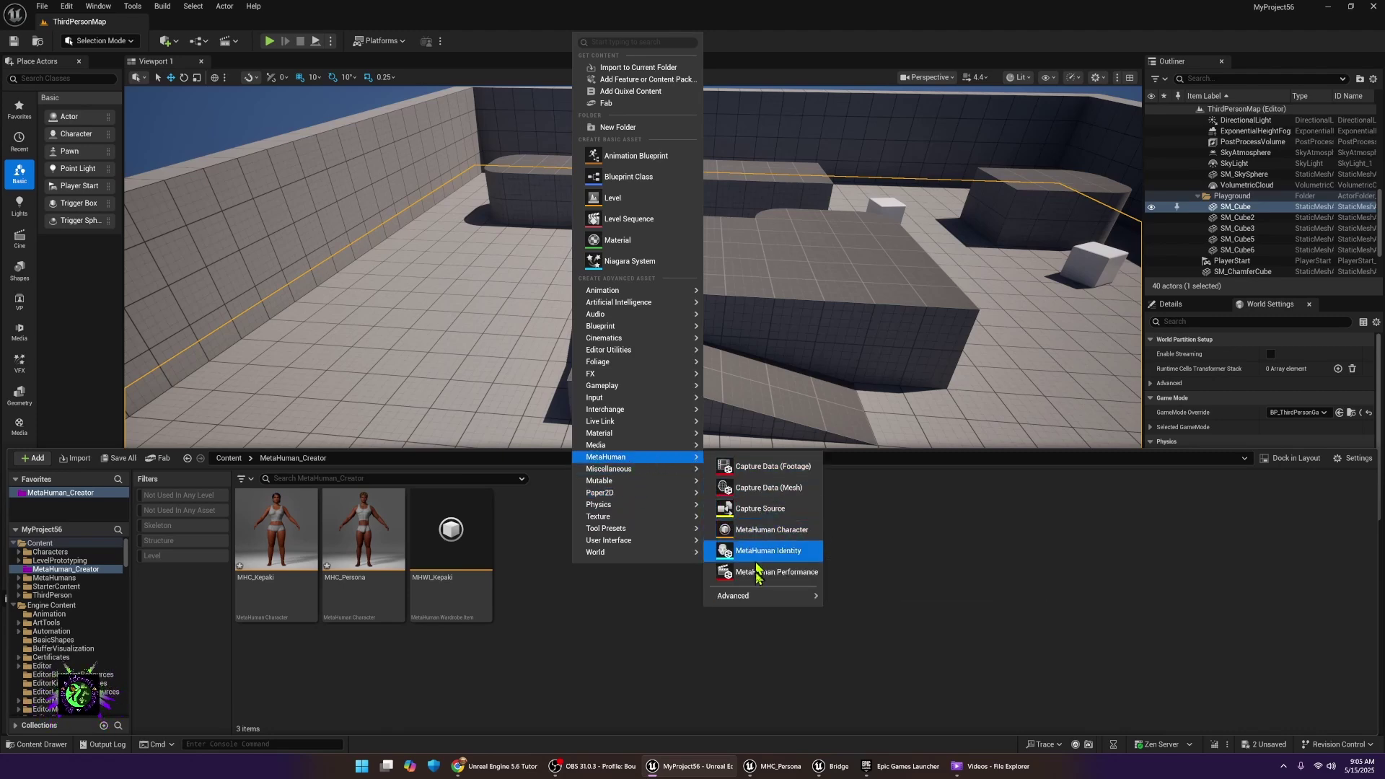
{"action": "mouse_move", "coordinate": [760, 598]}
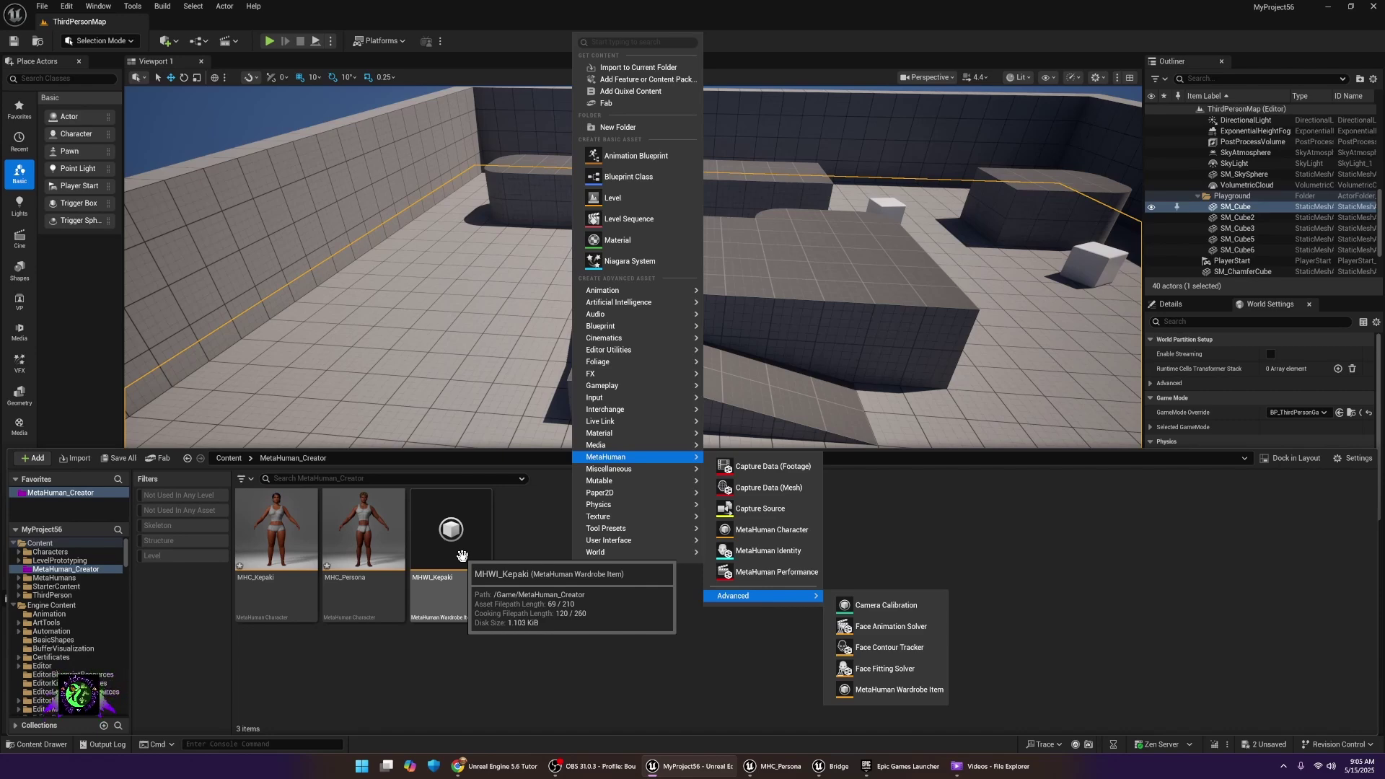
{"action": "left_click", "coordinate": [438, 662]}
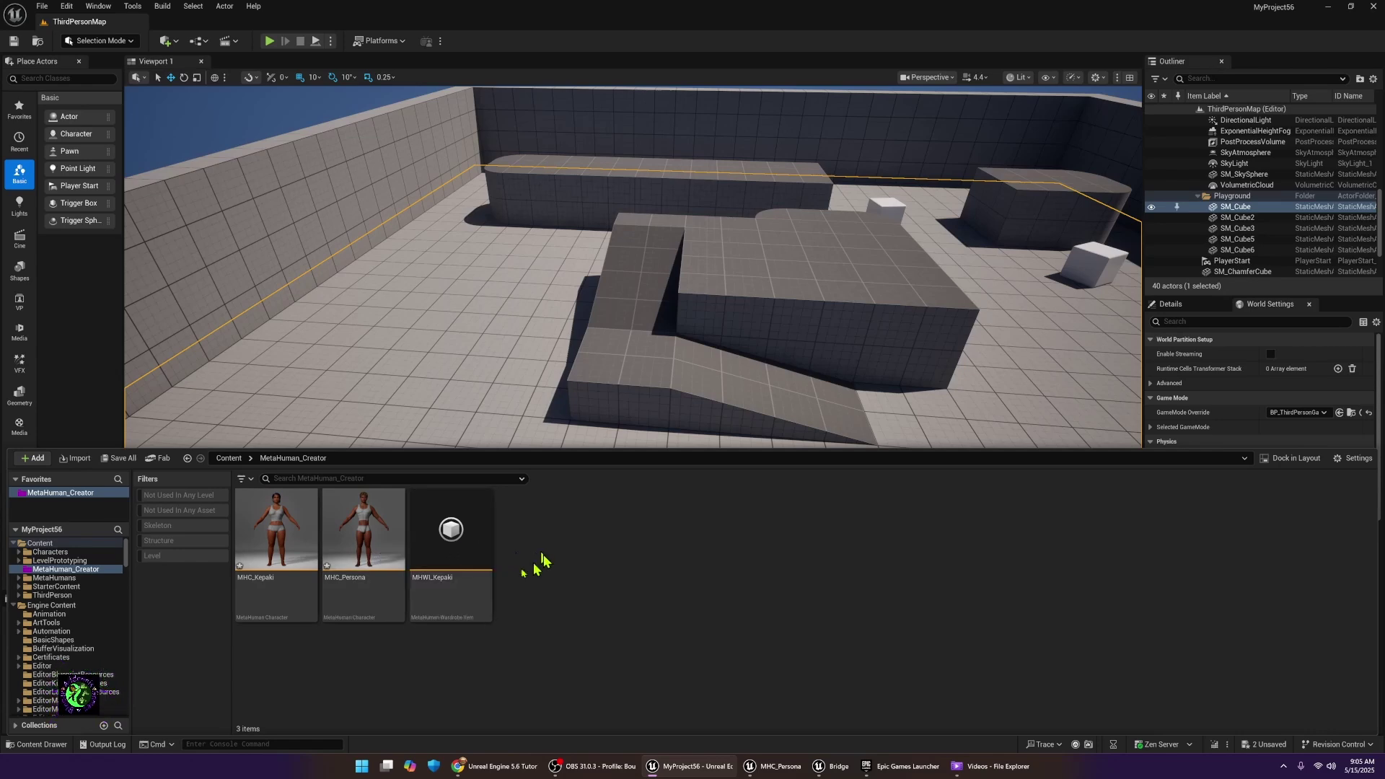
{"action": "right_click", "coordinate": [547, 579]}
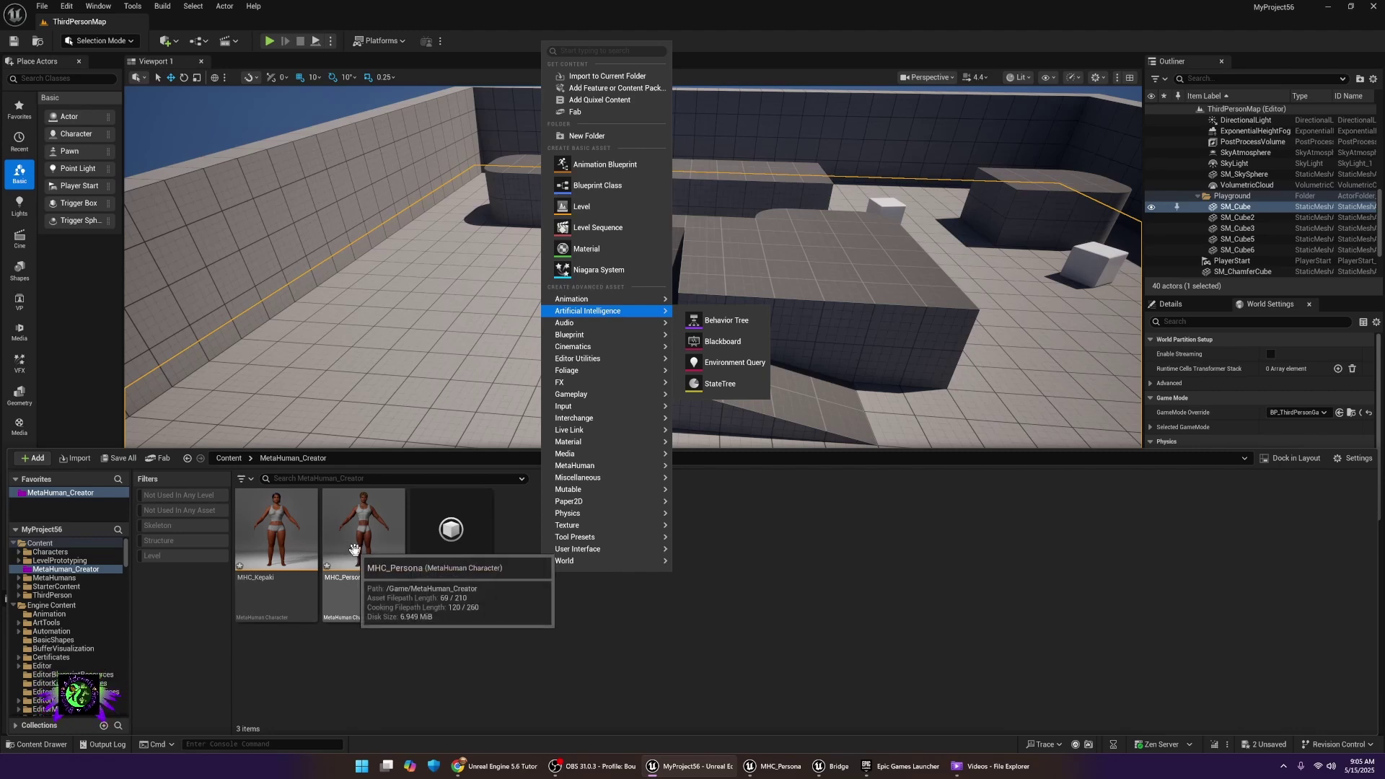
- Open MHC_Persona in the character editor, then bring up the Content Drawer's new-asset menu
{"action": "double_click", "coordinate": [354, 550]}
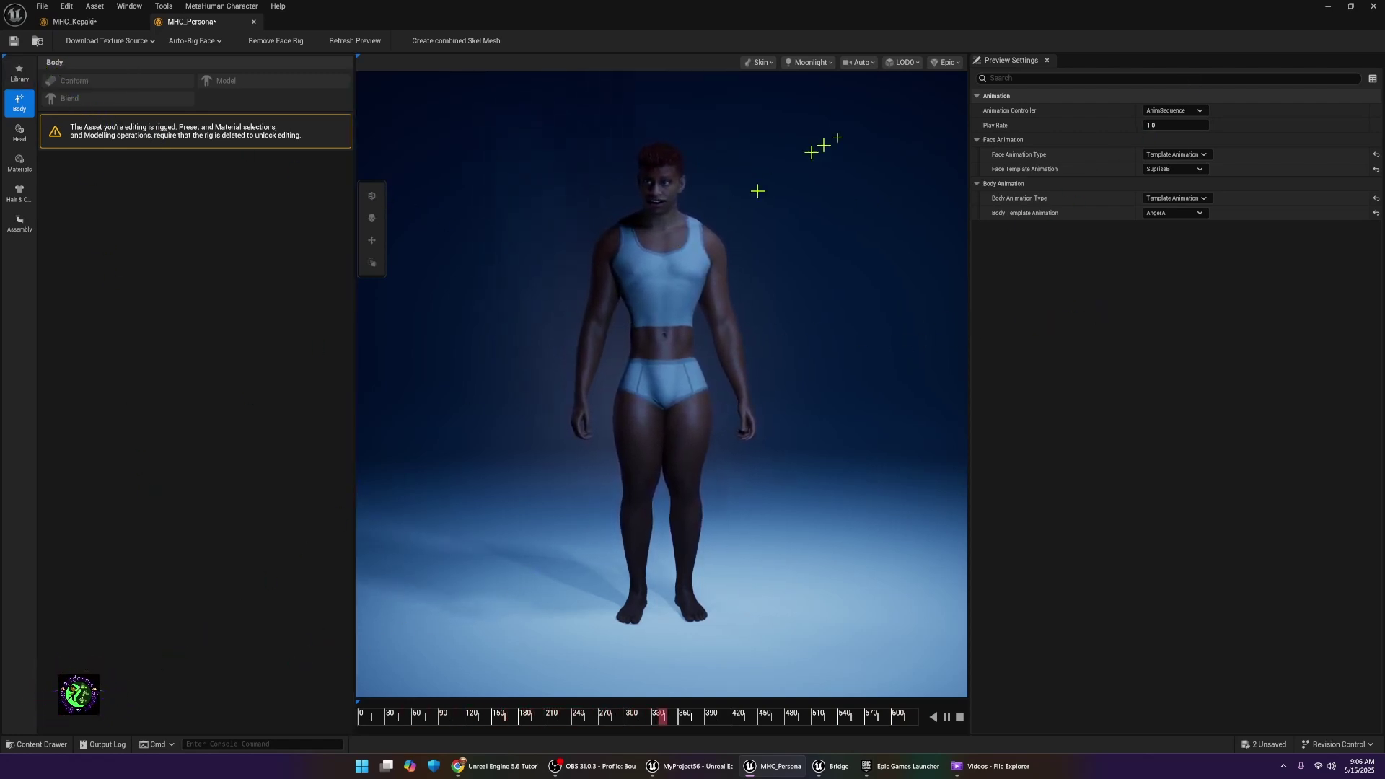
{"action": "left_click", "coordinate": [40, 745]}
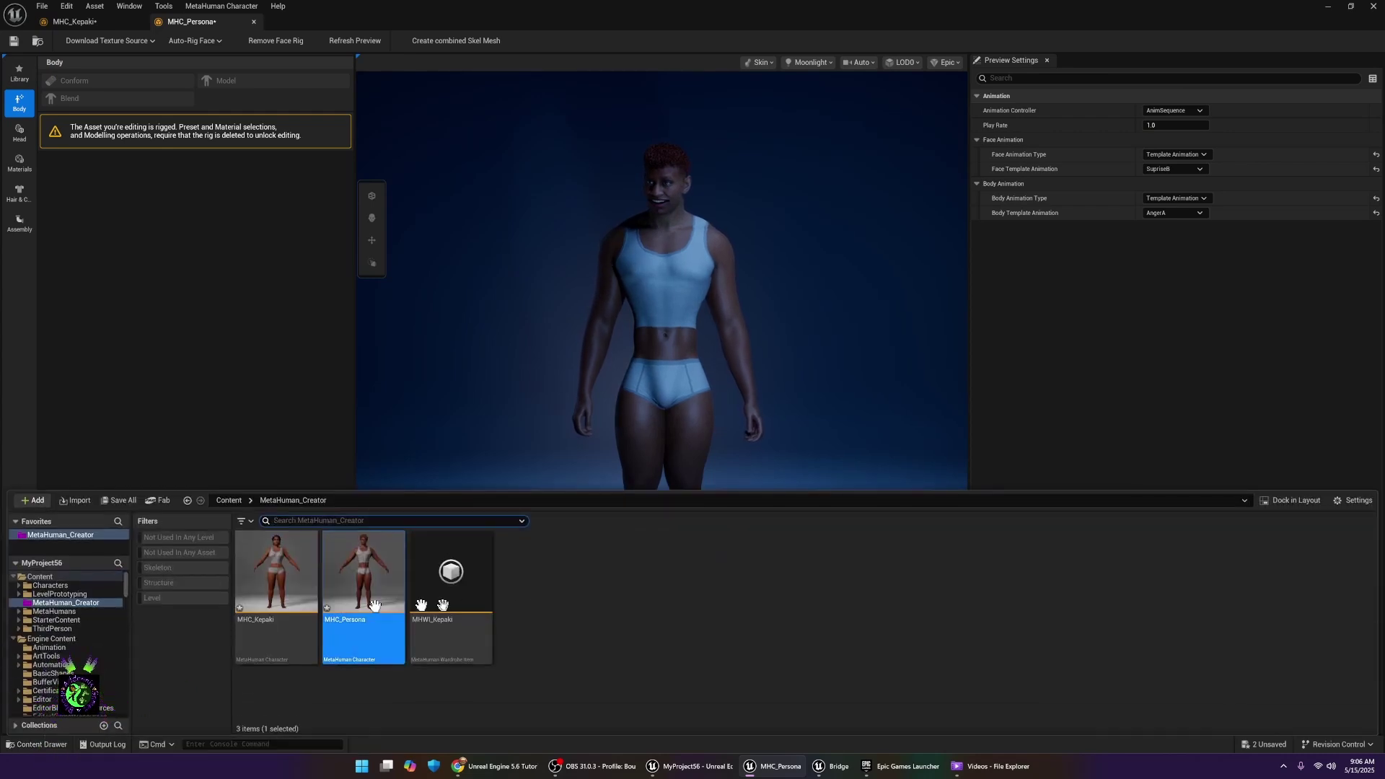
{"action": "right_click", "coordinate": [578, 608]}
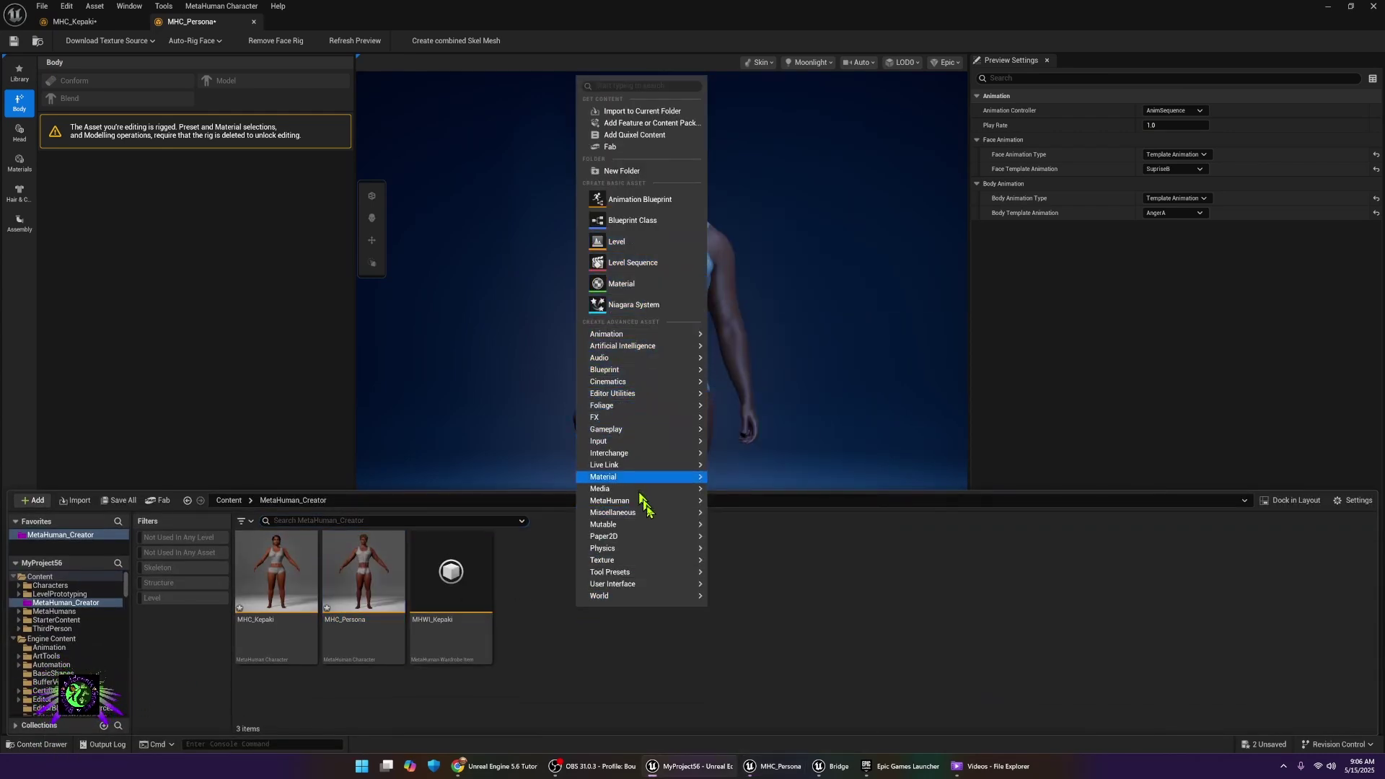
- Add a MetaHuman > MetaHuman Character asset and name it MHC_New
{"action": "mouse_move", "coordinate": [692, 505]}
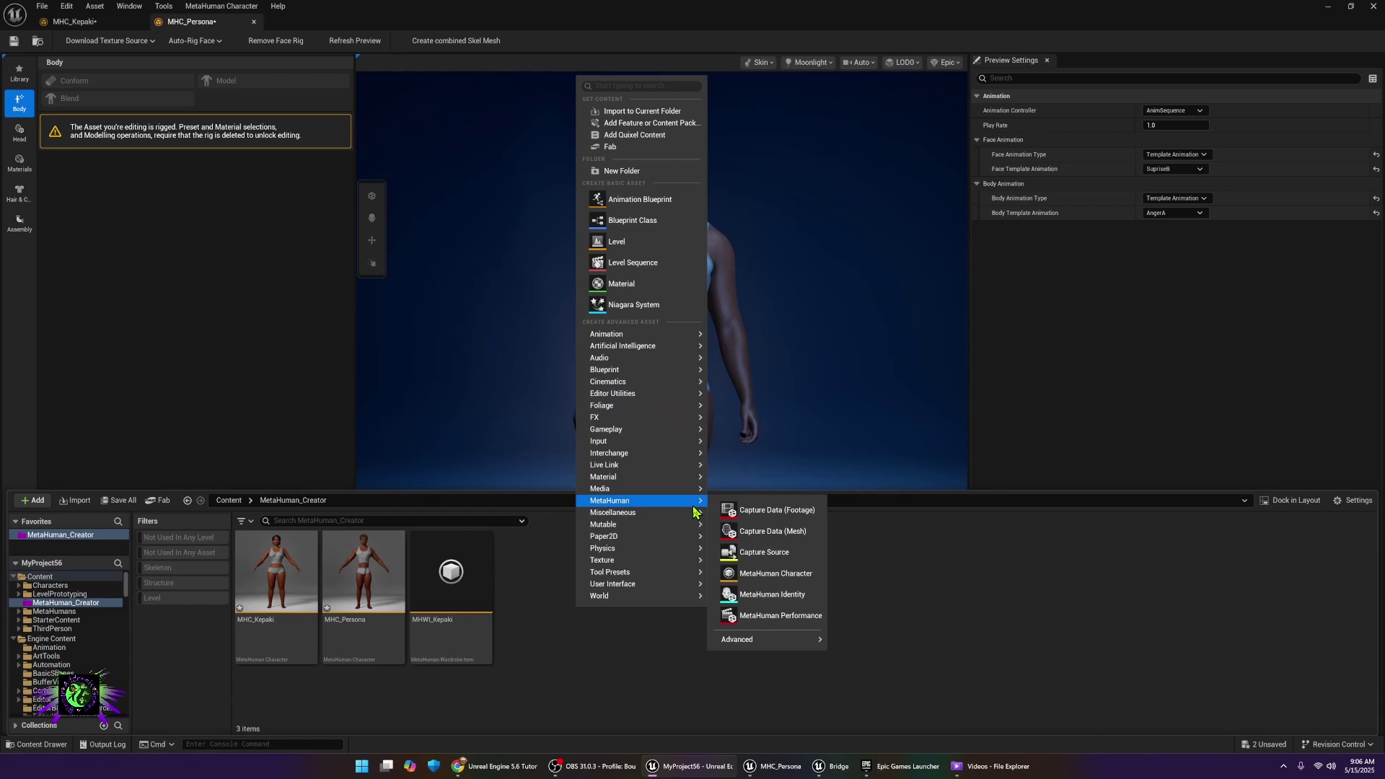
{"action": "left_click", "coordinate": [777, 572]}
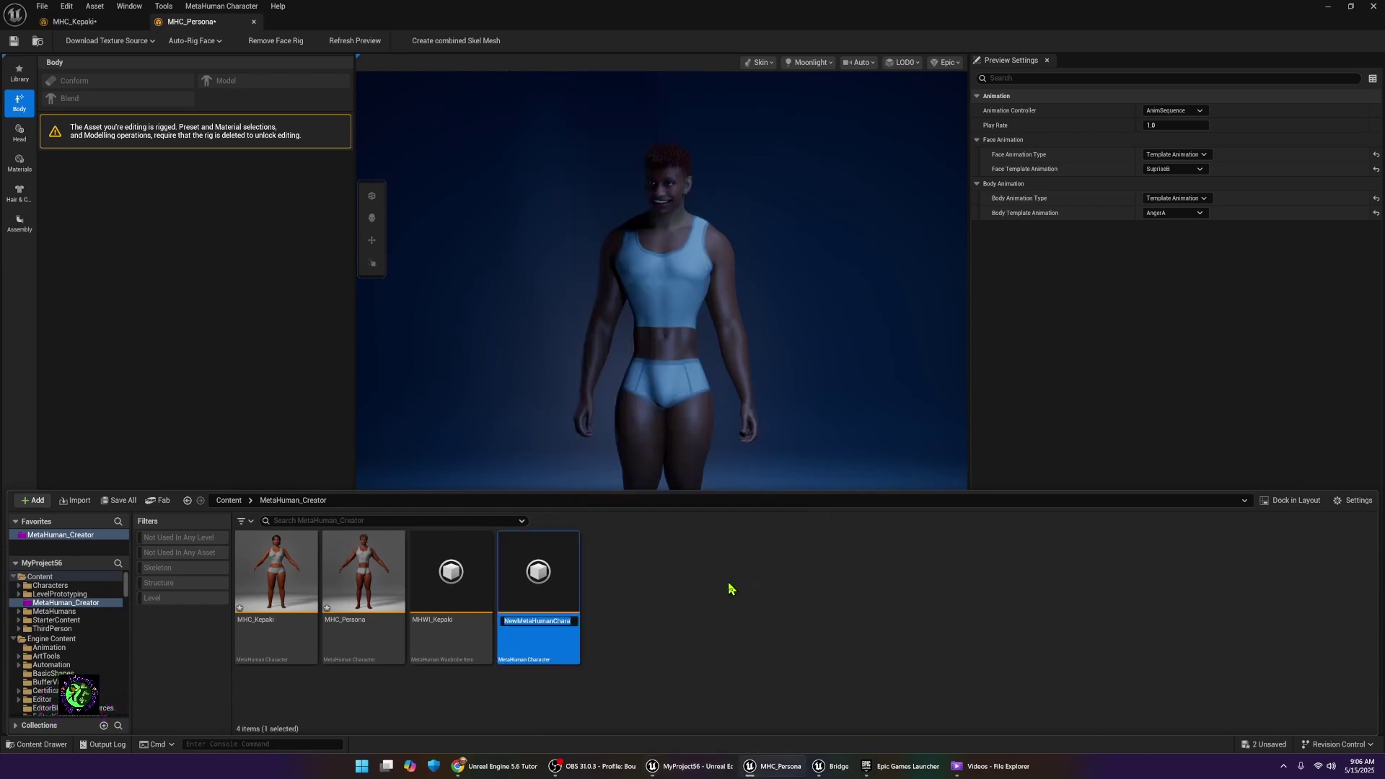
{"action": "type", "text": "MHC_"}
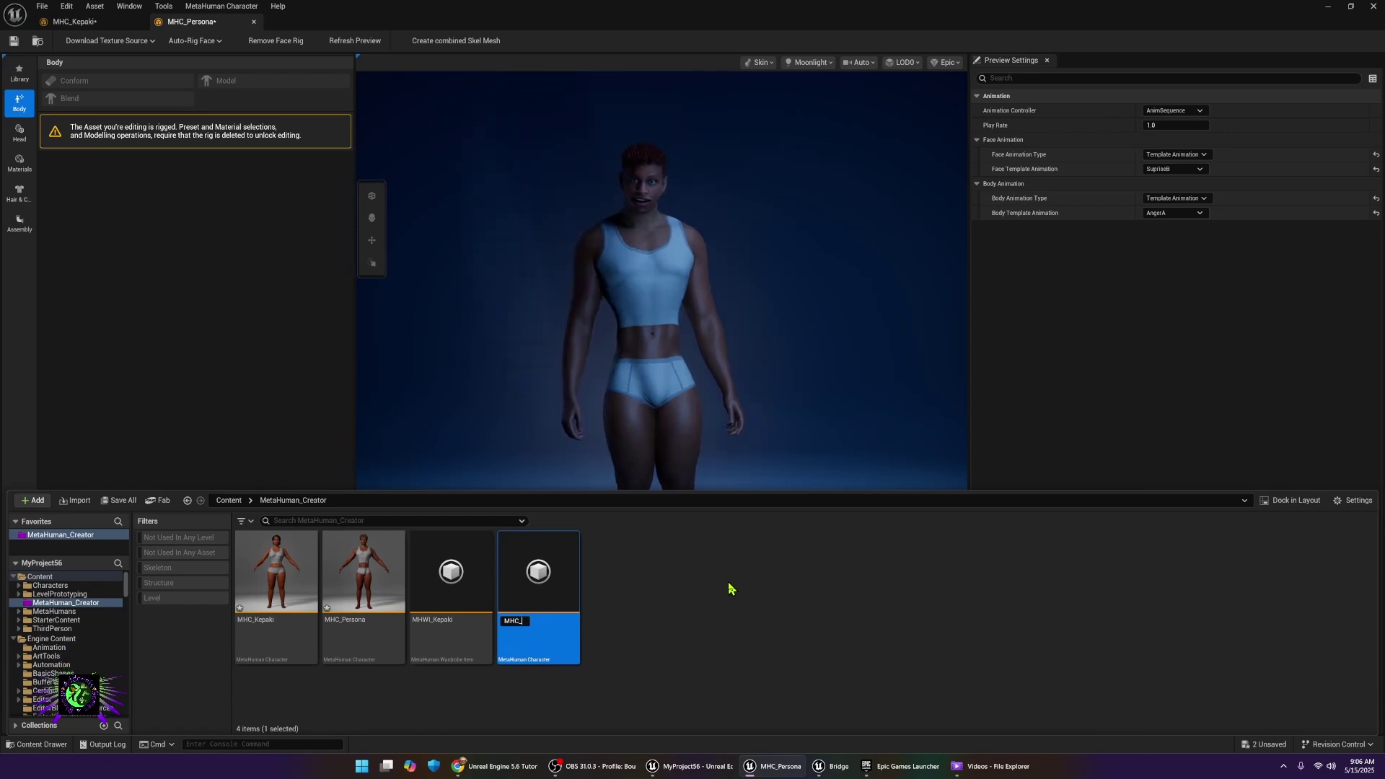
{"action": "type", "text": "Ne"}
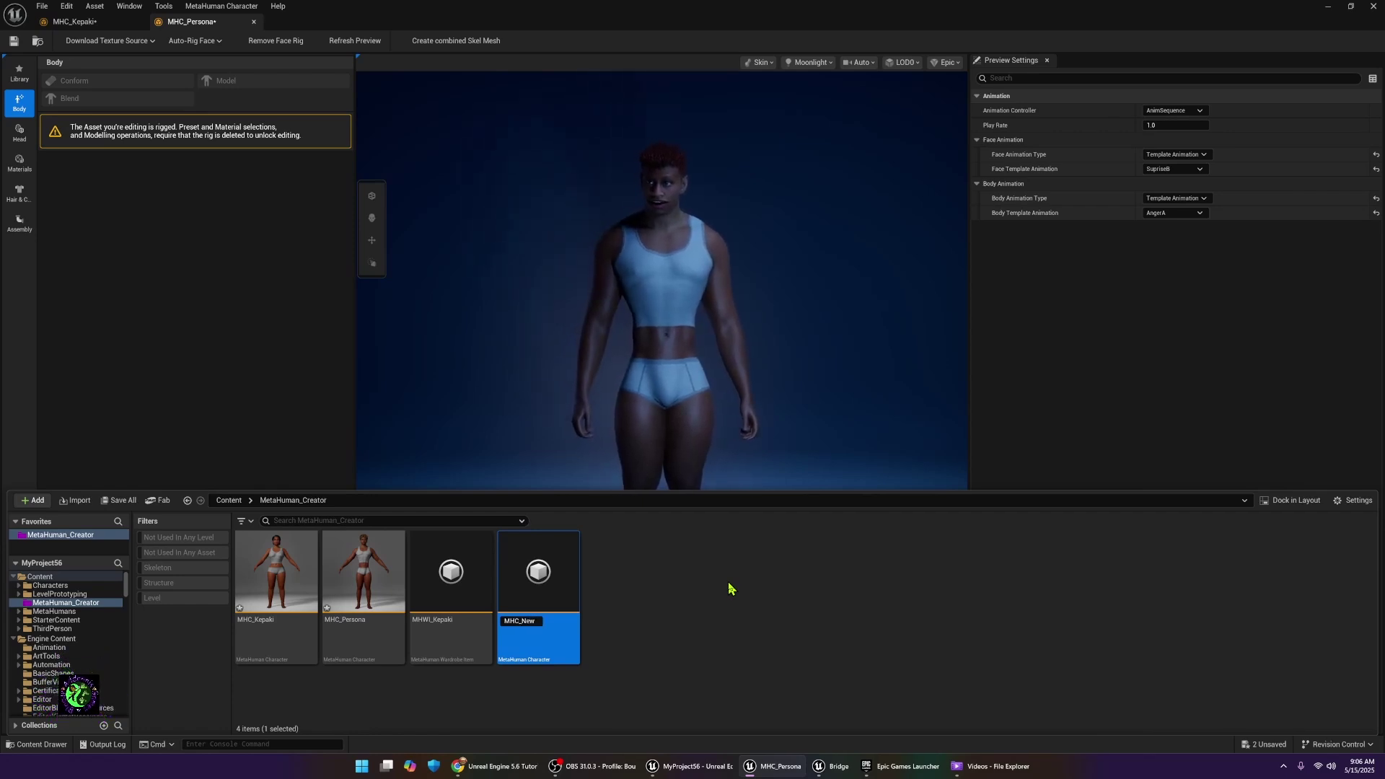
{"action": "type", "text": "w"}
{"action": "key", "text": "Return"}
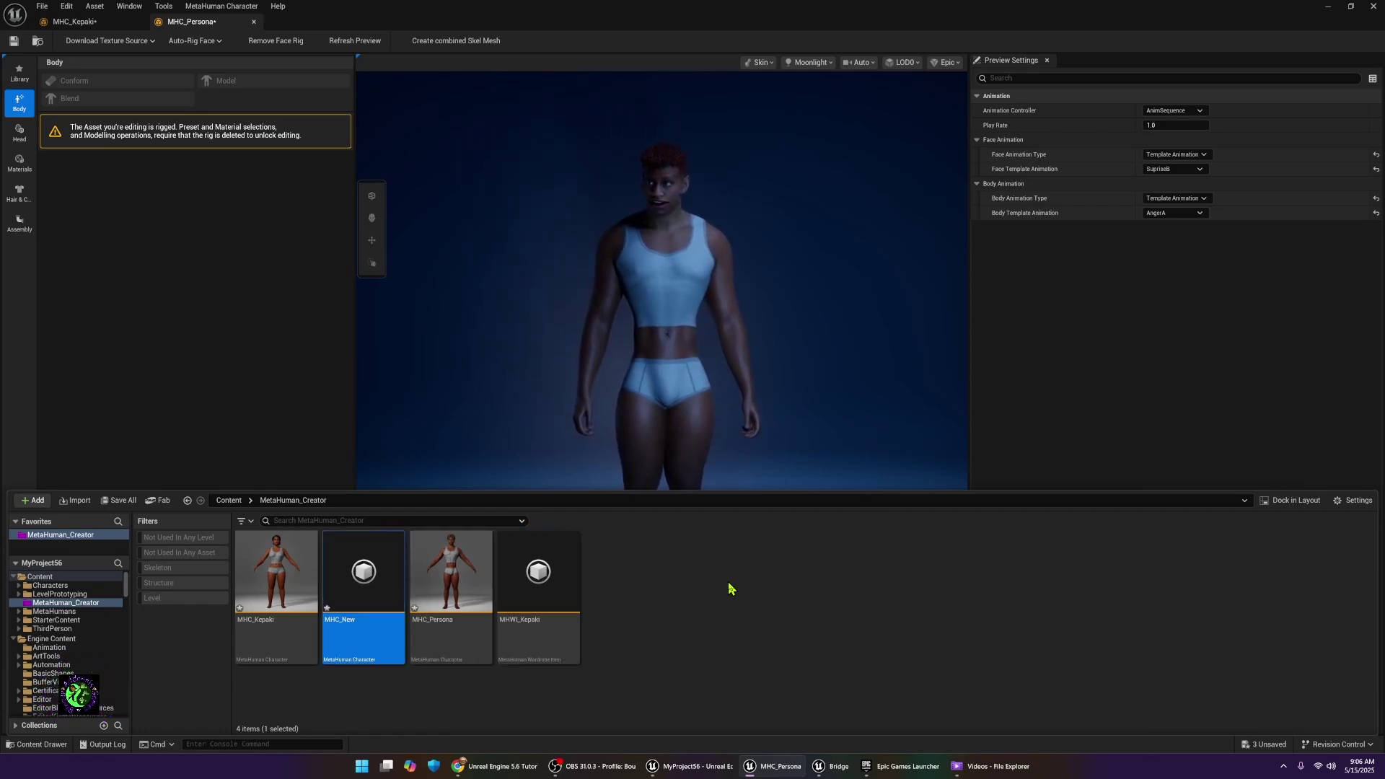
- Open MHC_New and zoom out to frame the whole body down to the feet
{"action": "double_click", "coordinate": [350, 593]}
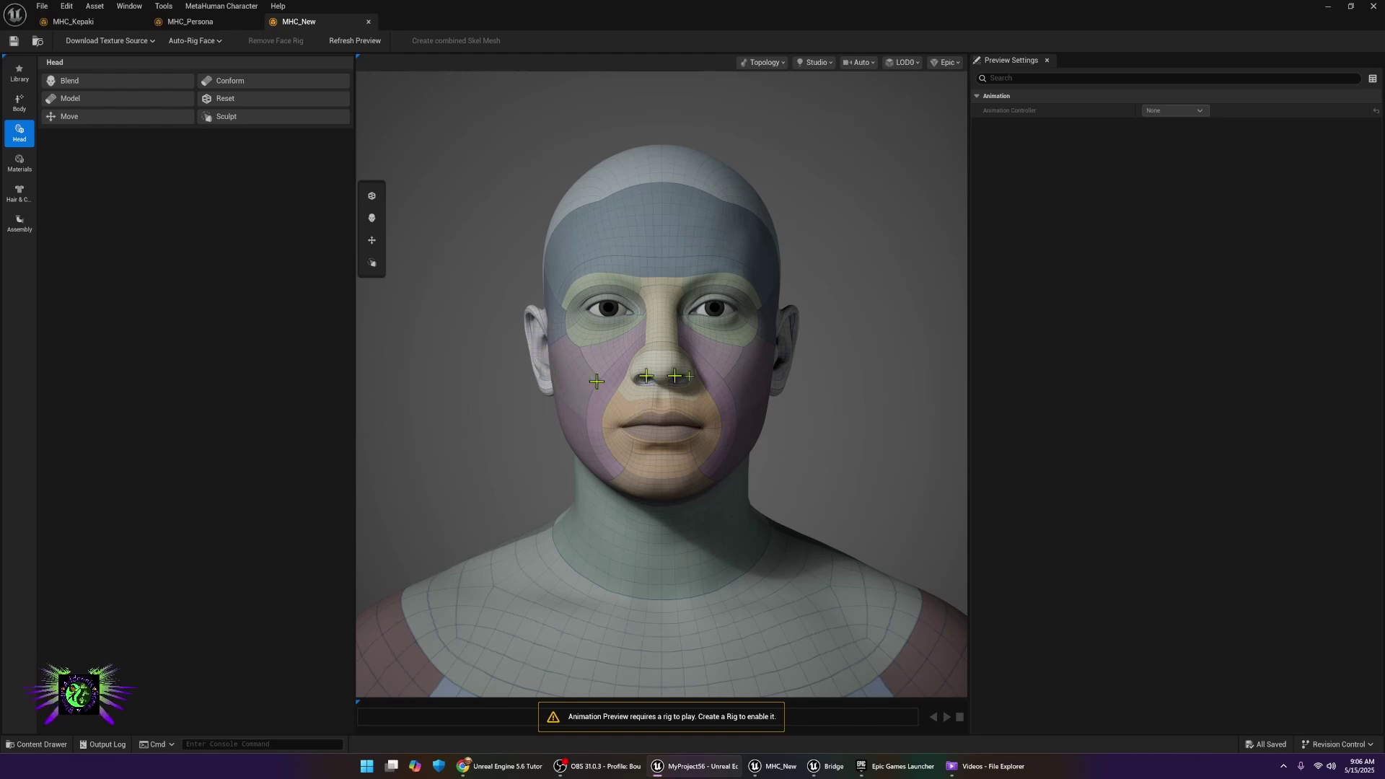
{"action": "scroll", "coordinate": [662, 365], "scroll_direction": "down", "scroll_amount": 10}
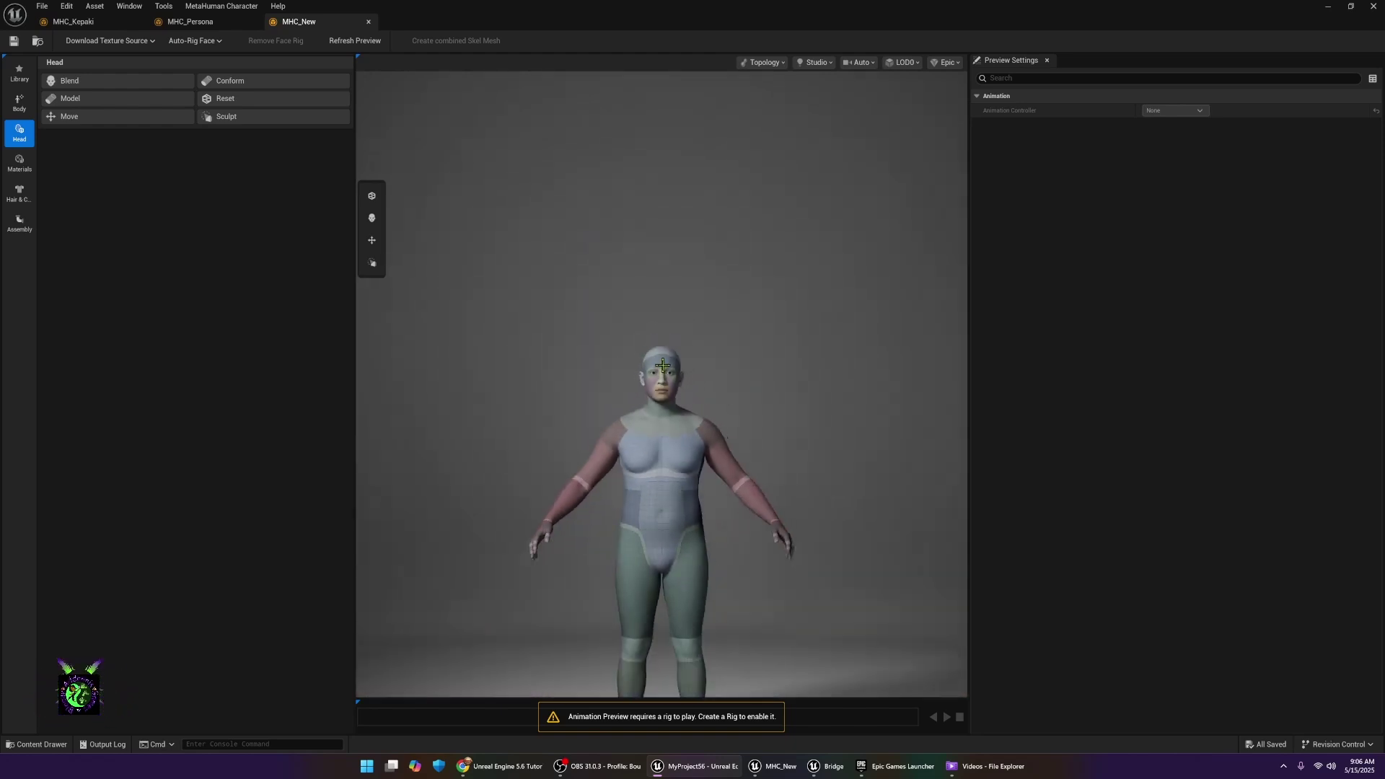
{"action": "middle_click_drag", "start_coordinate": [660, 424], "coordinate": [659, 336]}
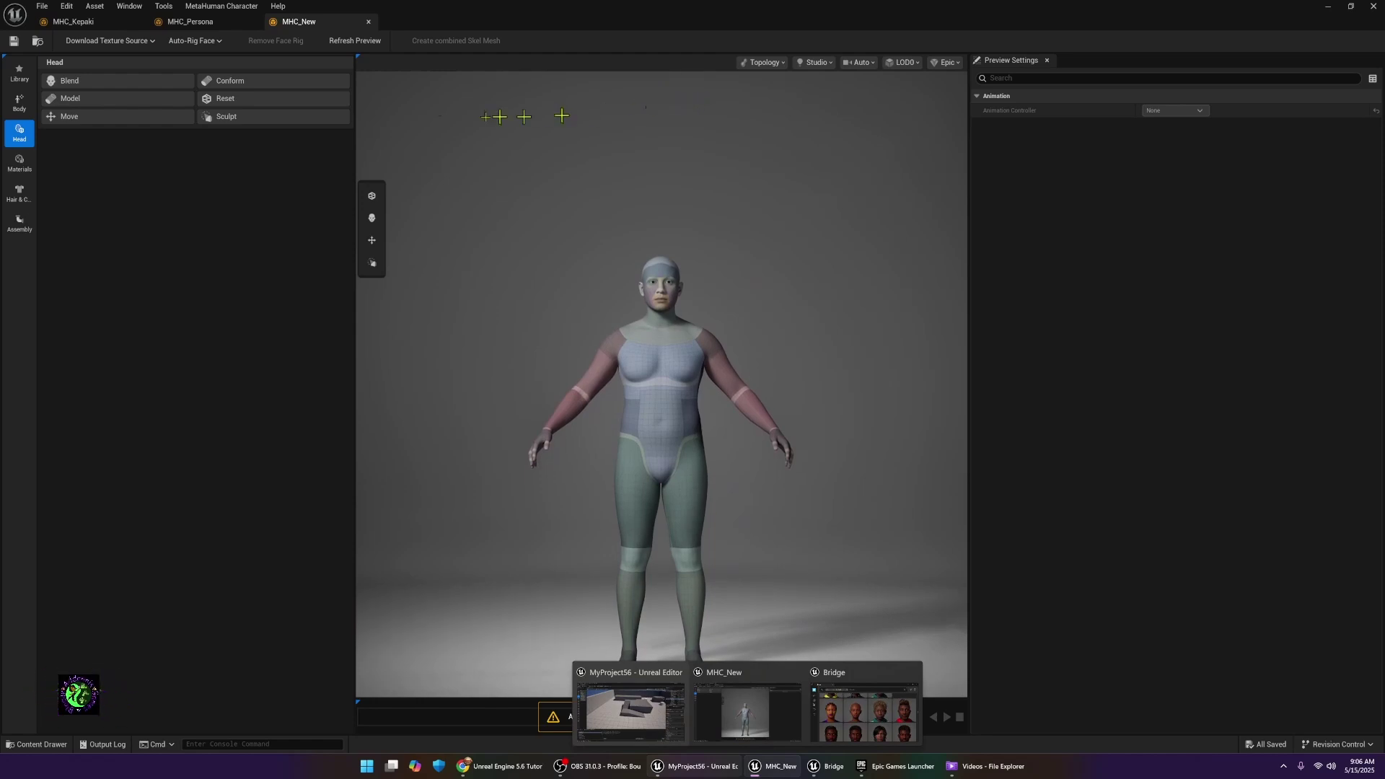
- Check the Download Texture Source resolution options, then show the Library presets panel
{"action": "left_click", "coordinate": [141, 42]}
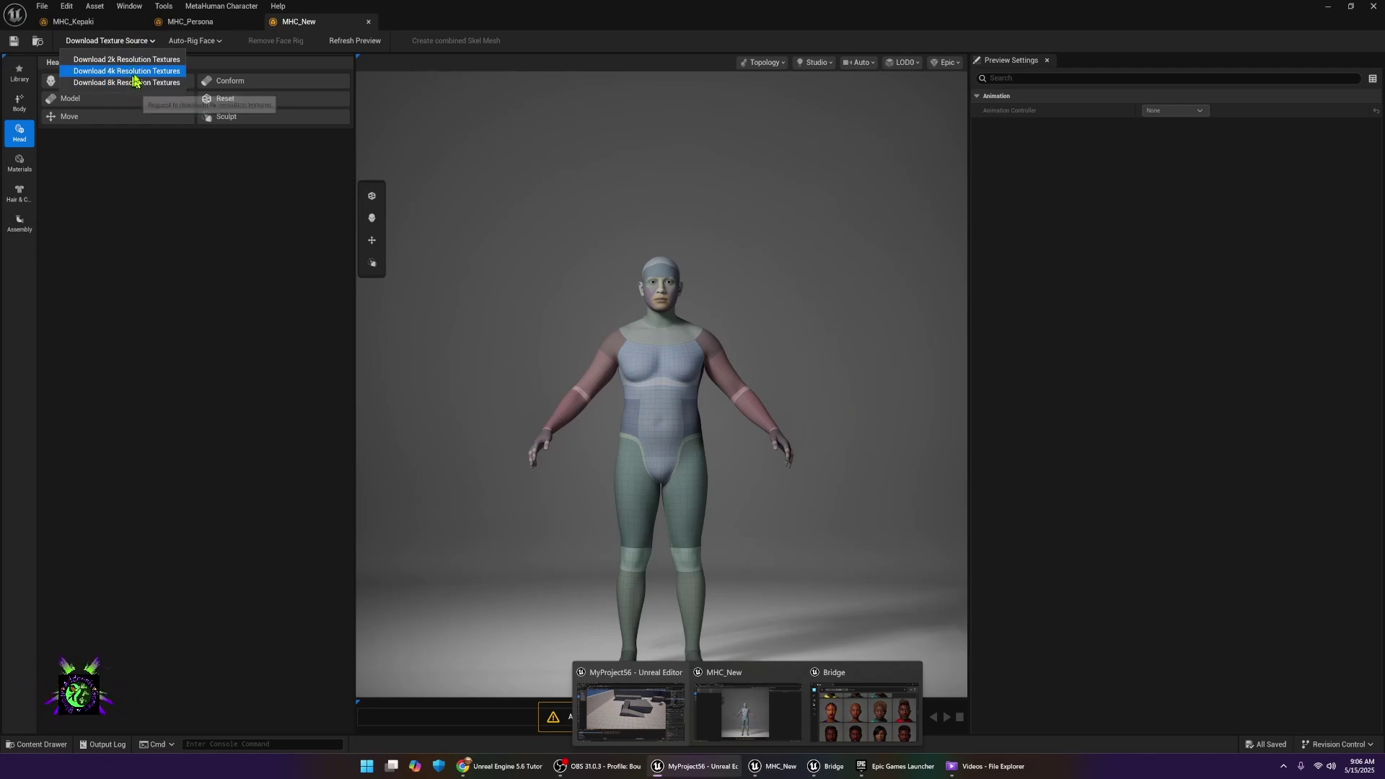
{"action": "left_click", "coordinate": [112, 198]}
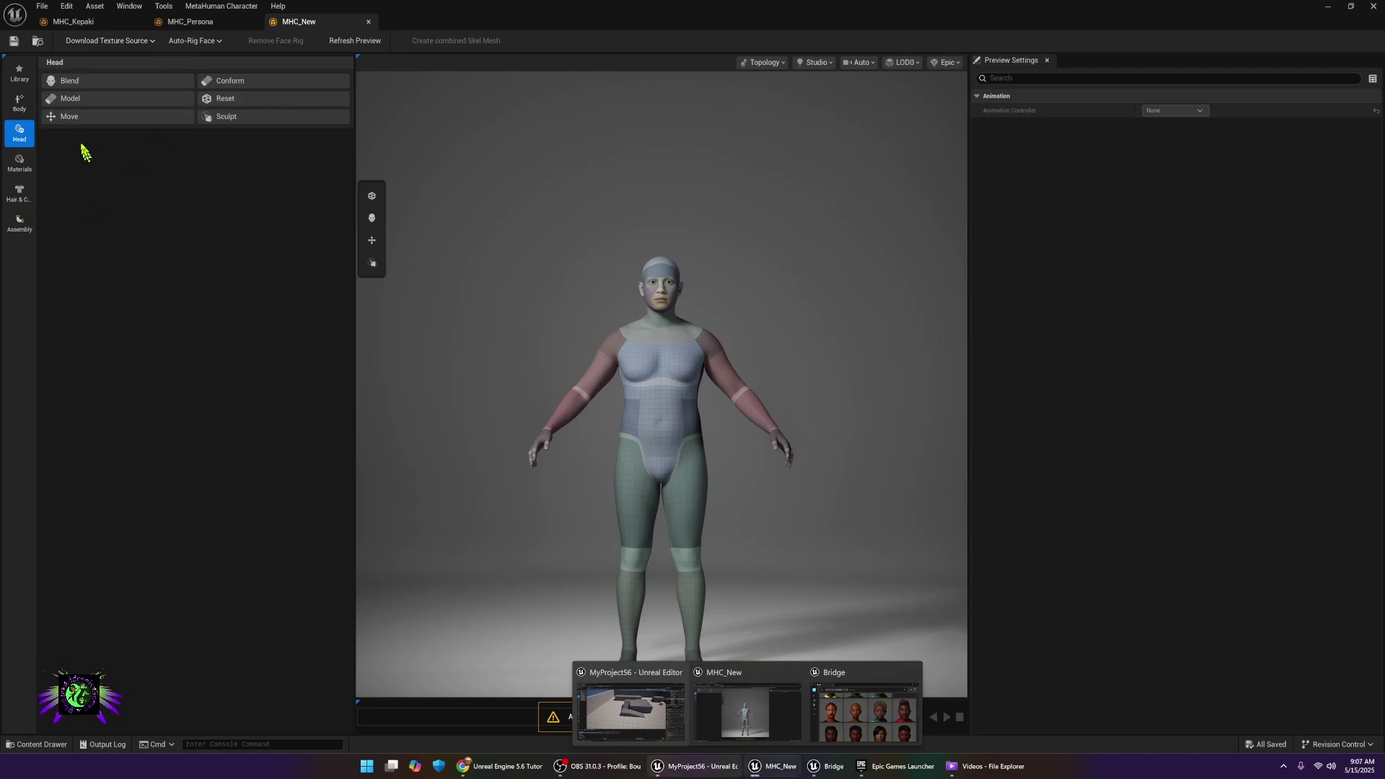
{"action": "left_click", "coordinate": [20, 74]}
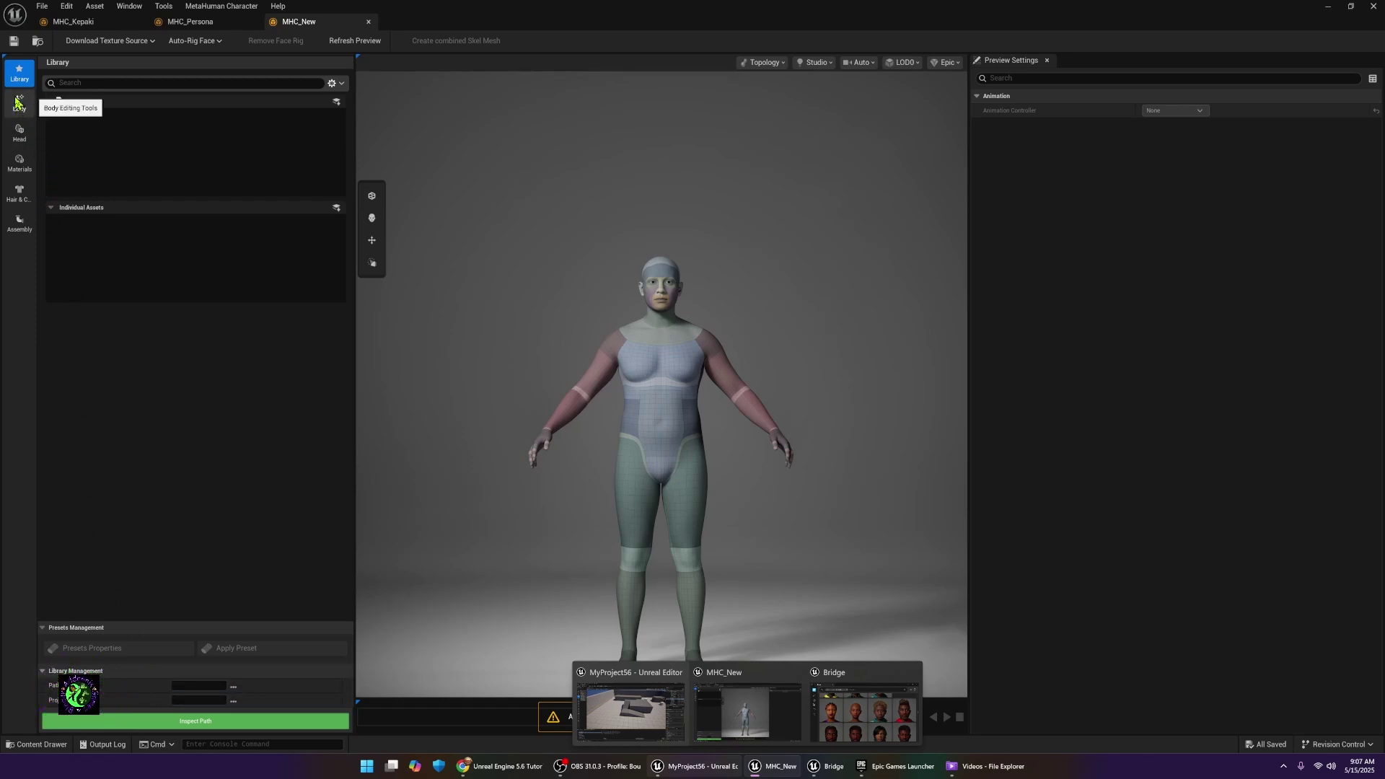
- In the Body tools, switch the preview material to Clay and then to Skin
{"action": "left_click", "coordinate": [19, 103]}
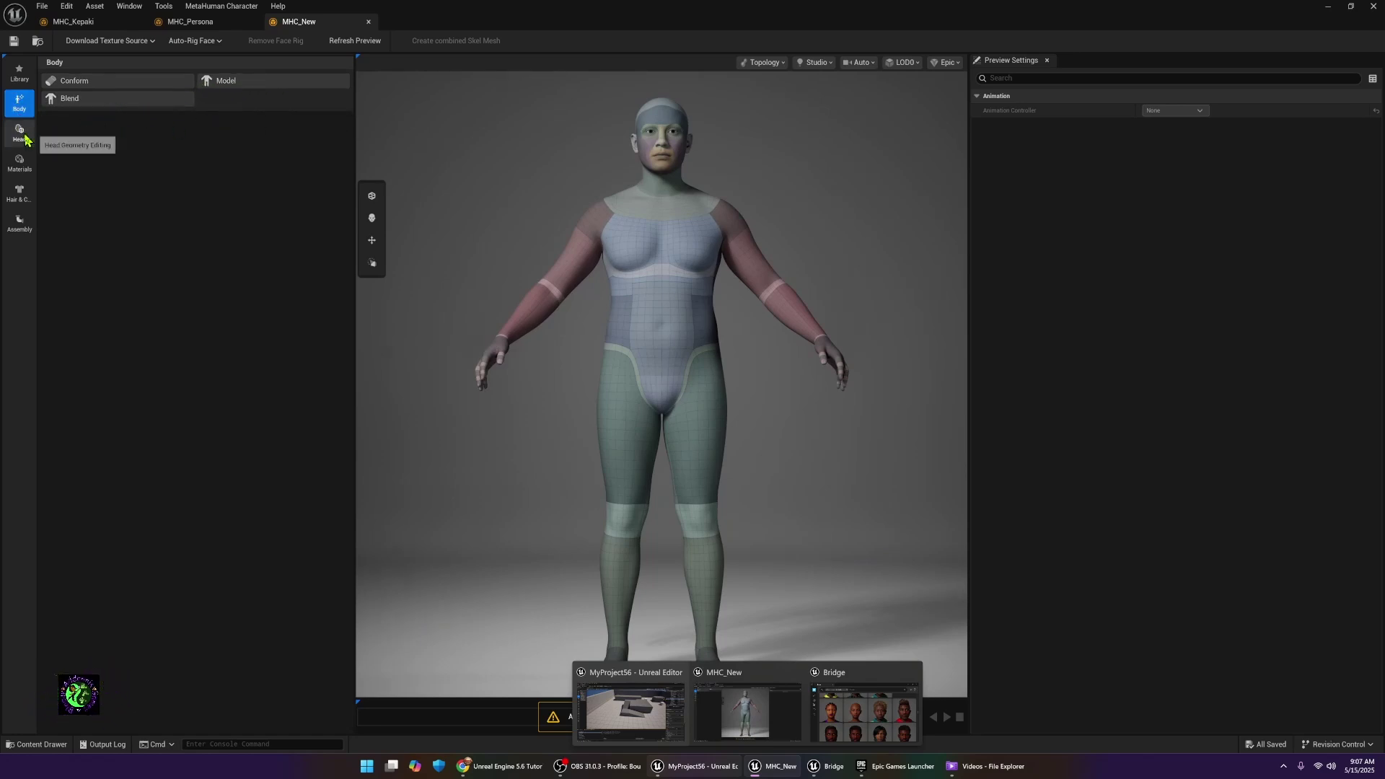
{"action": "left_click", "coordinate": [778, 64]}
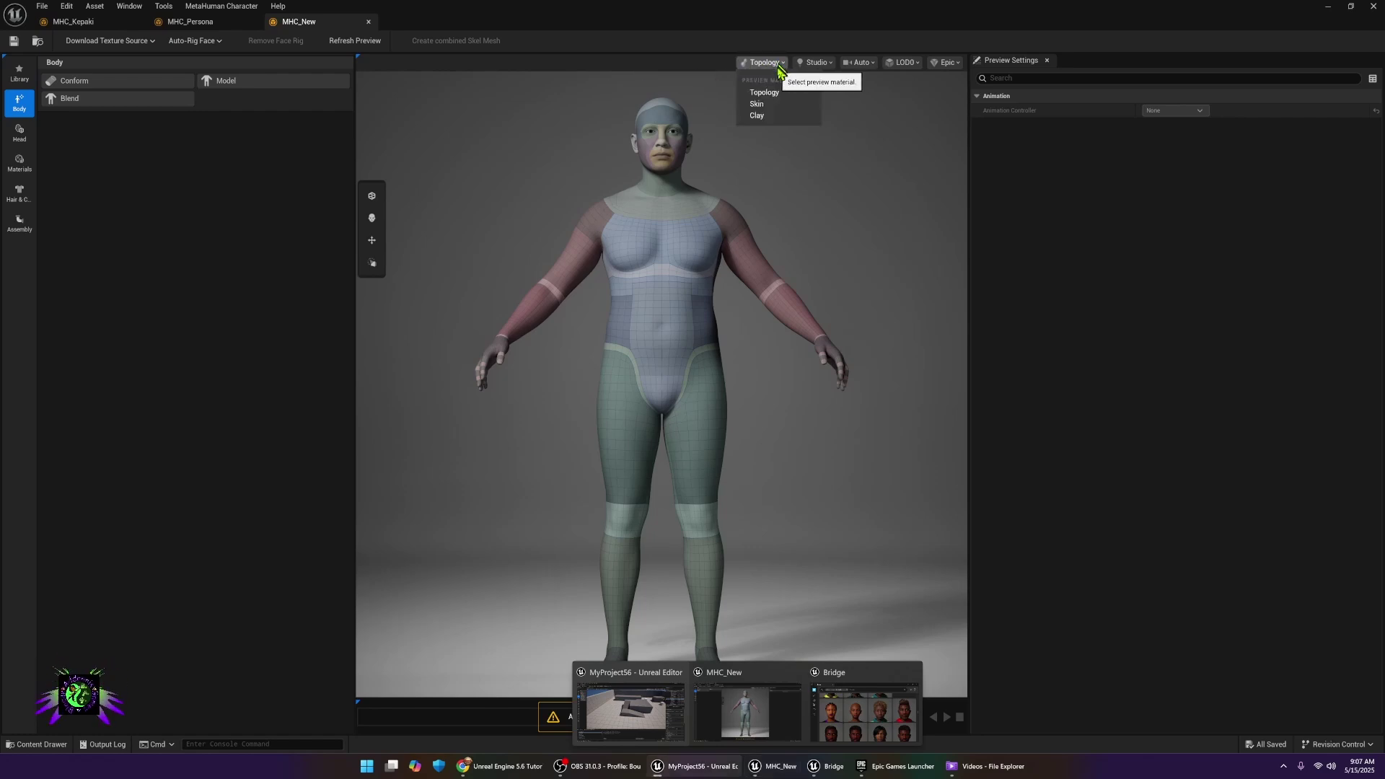
{"action": "left_click", "coordinate": [757, 116]}
{"action": "left_click", "coordinate": [773, 64]}
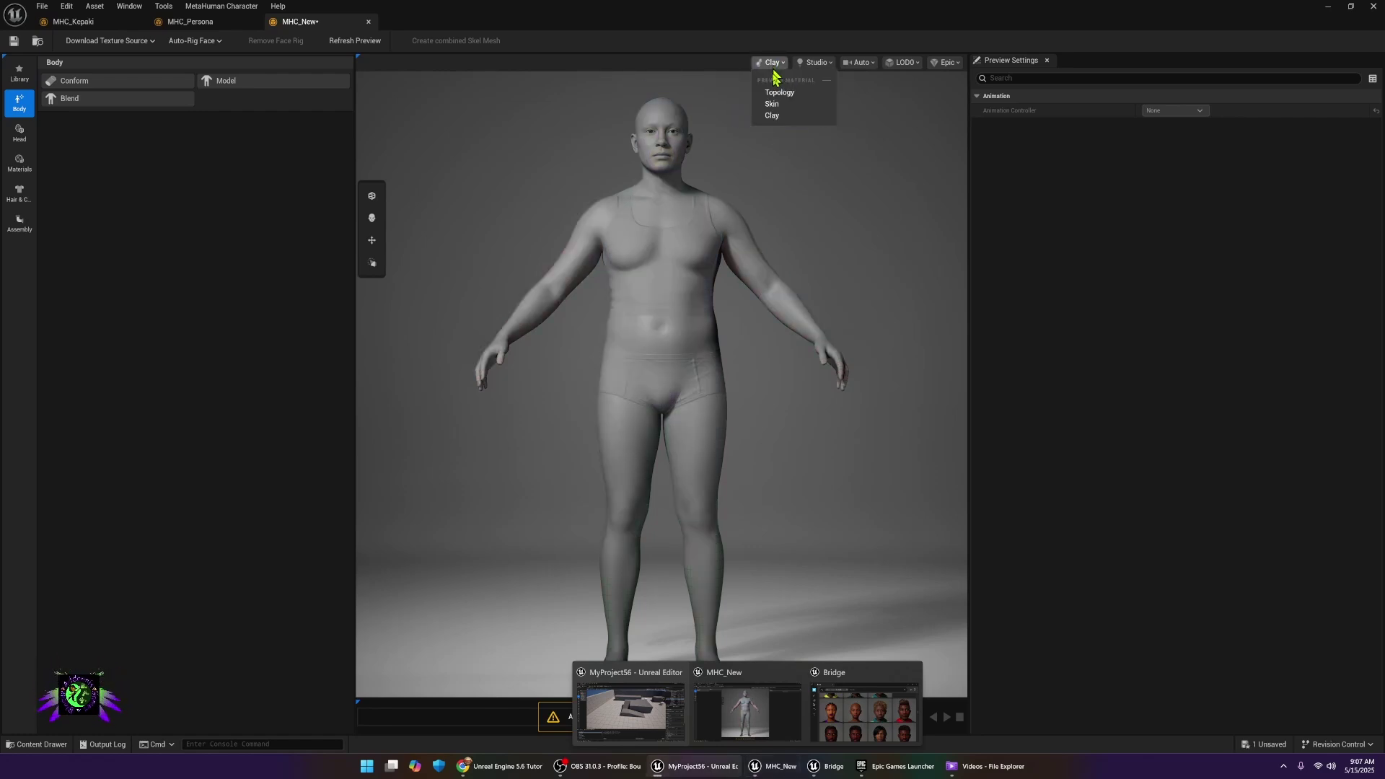
{"action": "left_click", "coordinate": [773, 104]}
- Reframe the view on the character and open the Conform body tool
{"action": "middle_click_drag", "start_coordinate": [726, 216], "coordinate": [726, 327]}
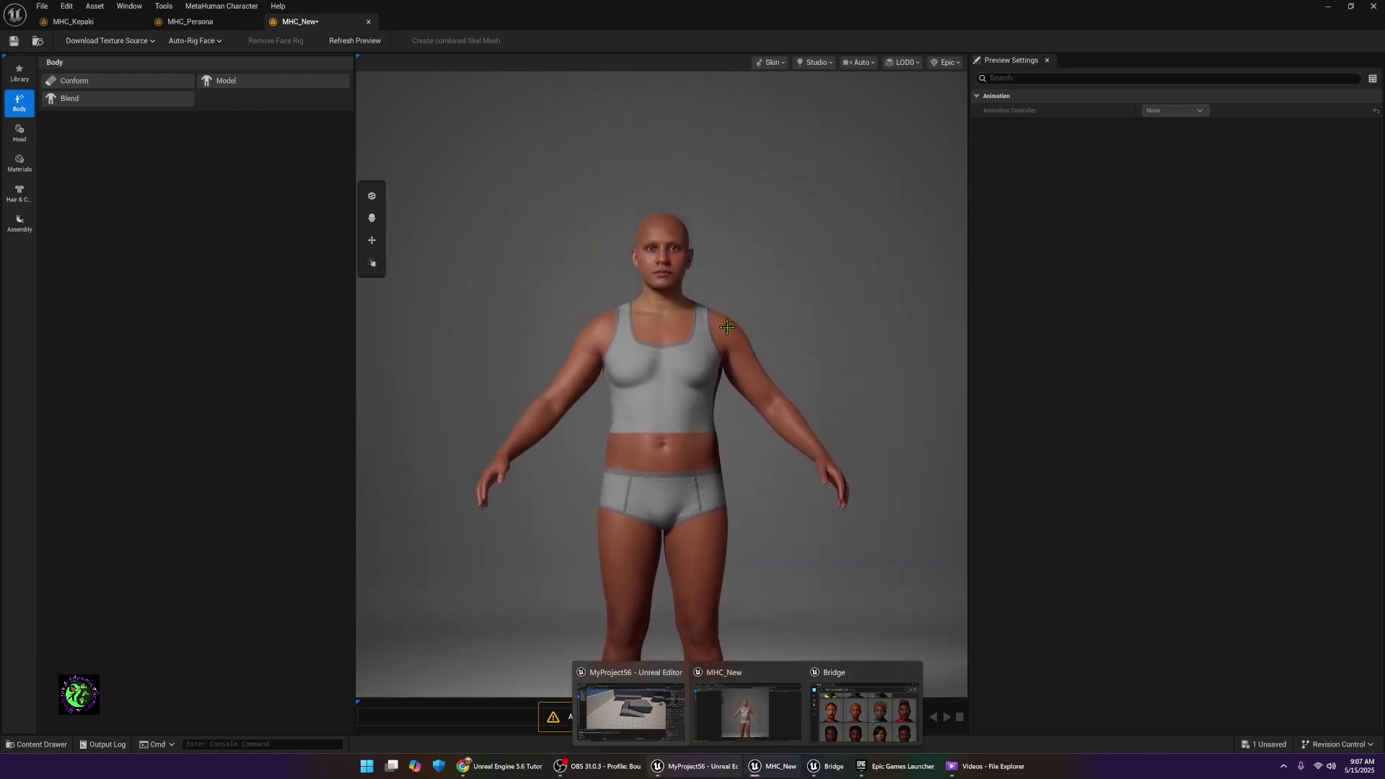
{"action": "scroll", "coordinate": [727, 327], "scroll_direction": "up", "scroll_amount": 5}
{"action": "scroll", "coordinate": [728, 317], "scroll_direction": "down", "scroll_amount": 3}
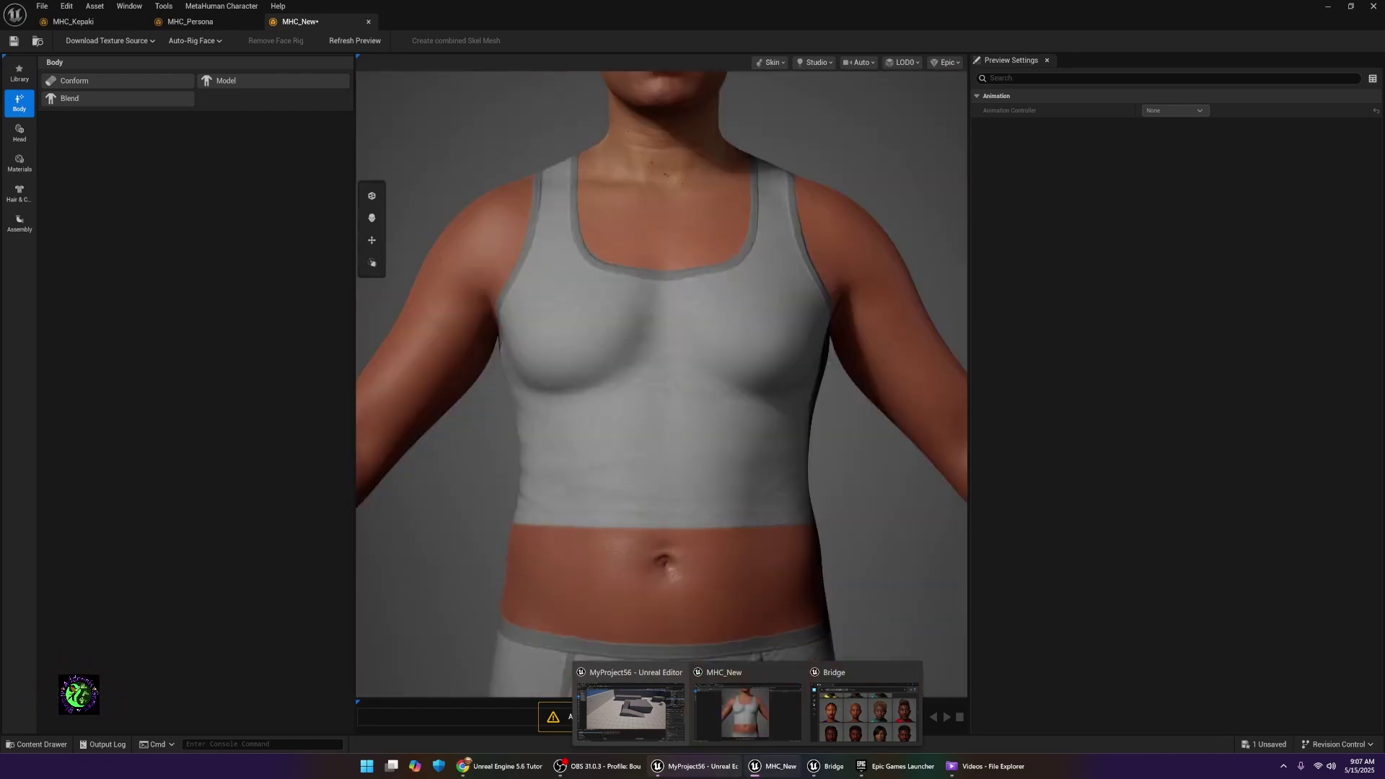
{"action": "scroll", "coordinate": [661, 382], "scroll_direction": "up", "scroll_amount": 3}
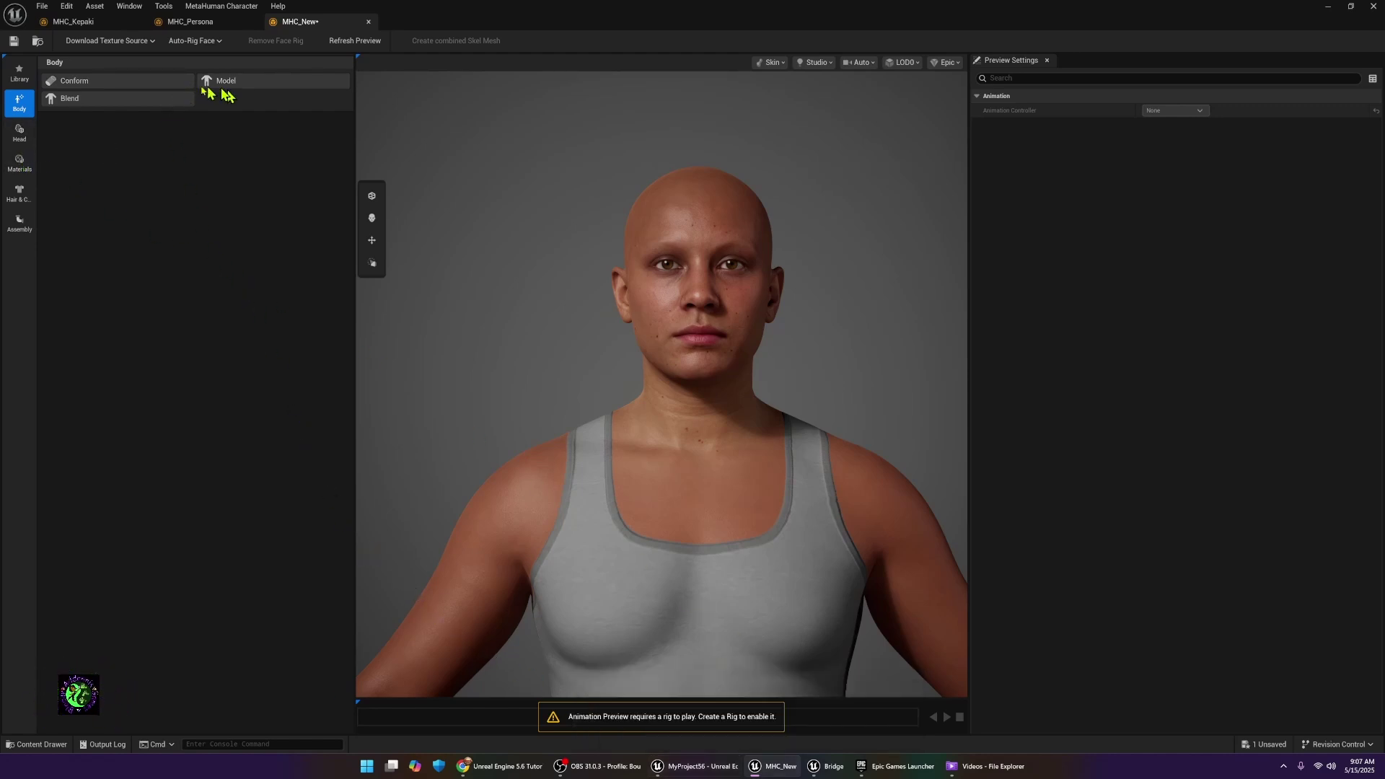
{"action": "left_click", "coordinate": [76, 85]}
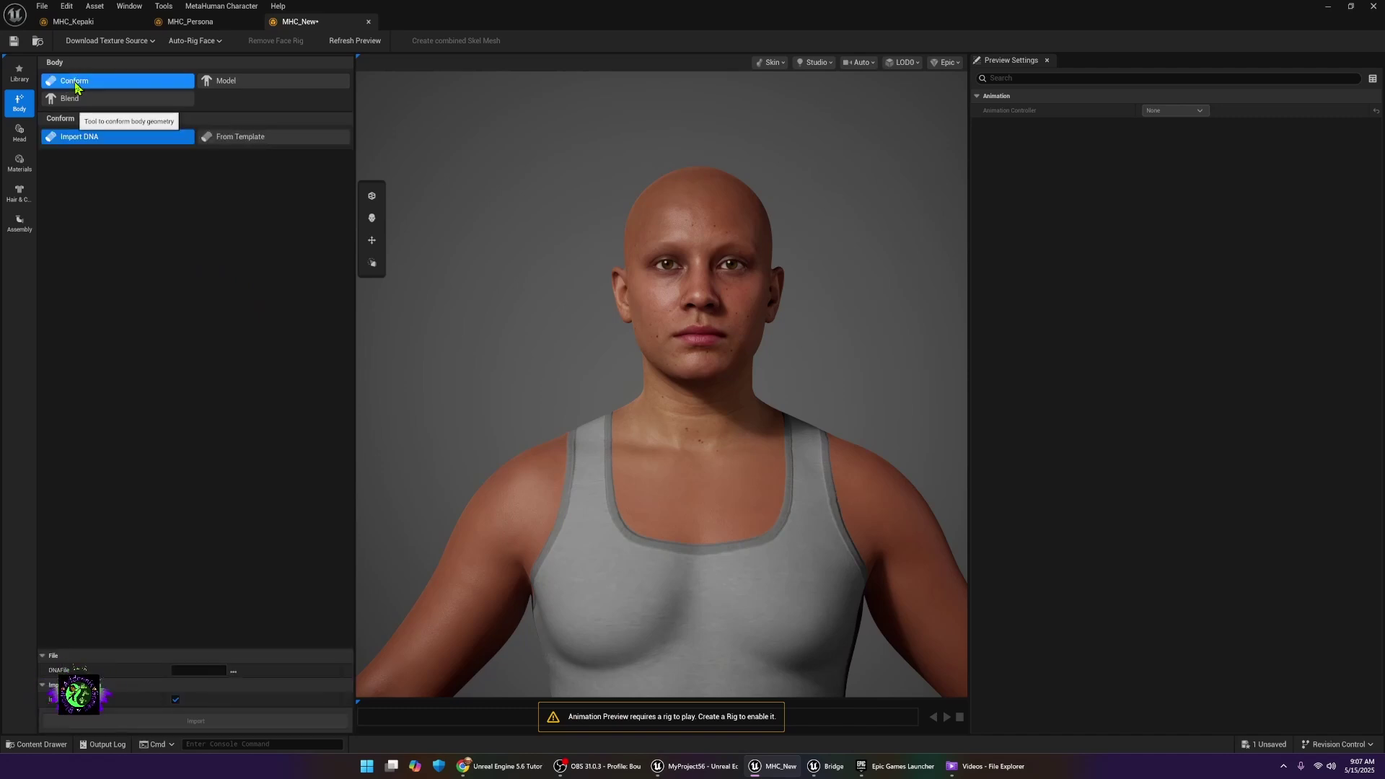